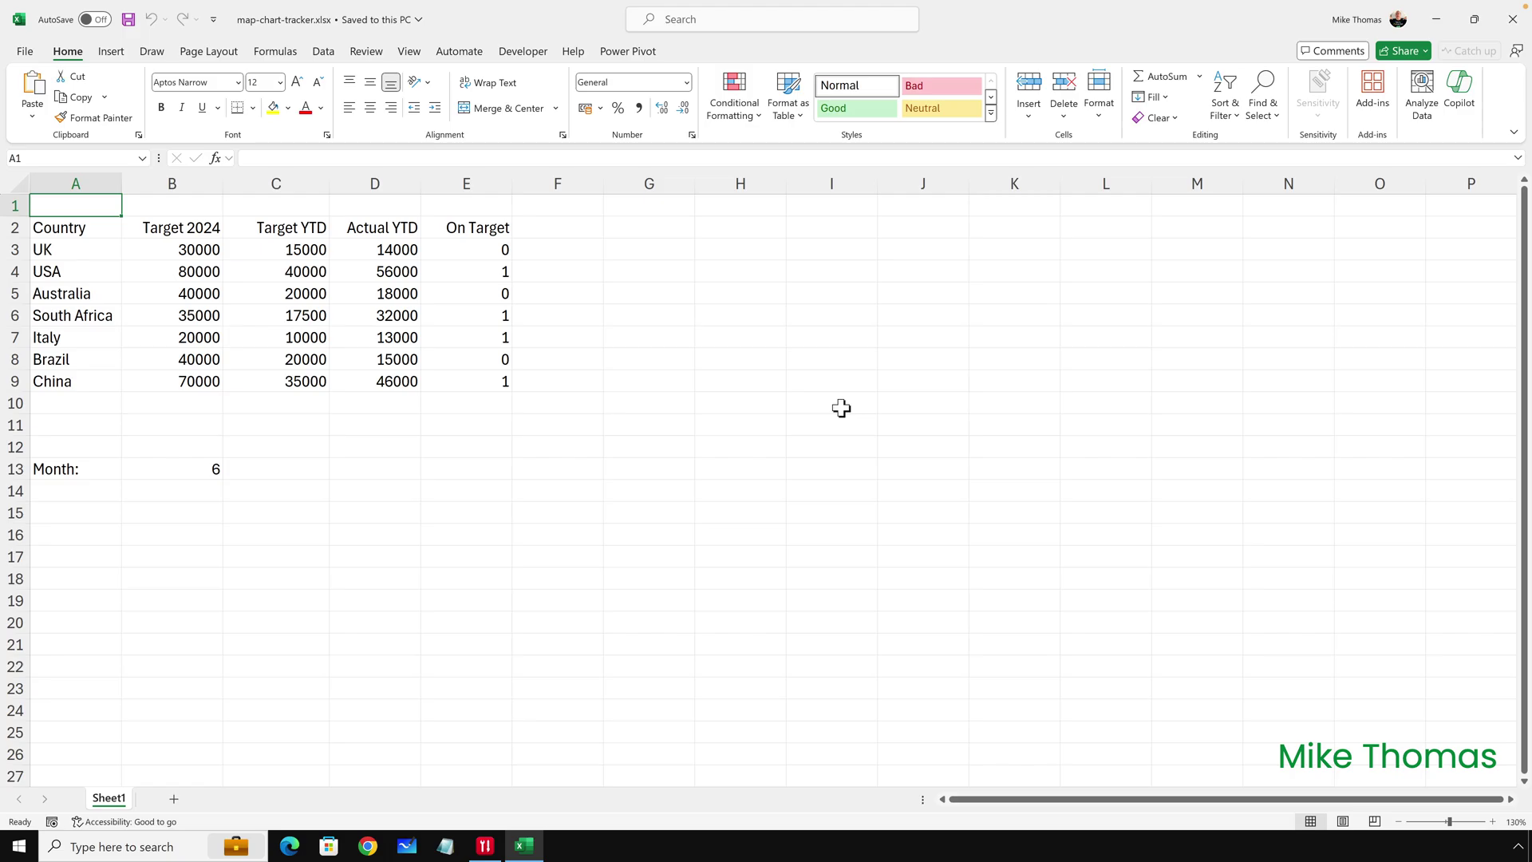
# - Select country names A3:A9 plus On Target values E3:E9 and bring up the Maps chart options
pyautogui.moveTo(69, 249); pyautogui.dragTo(79, 381)
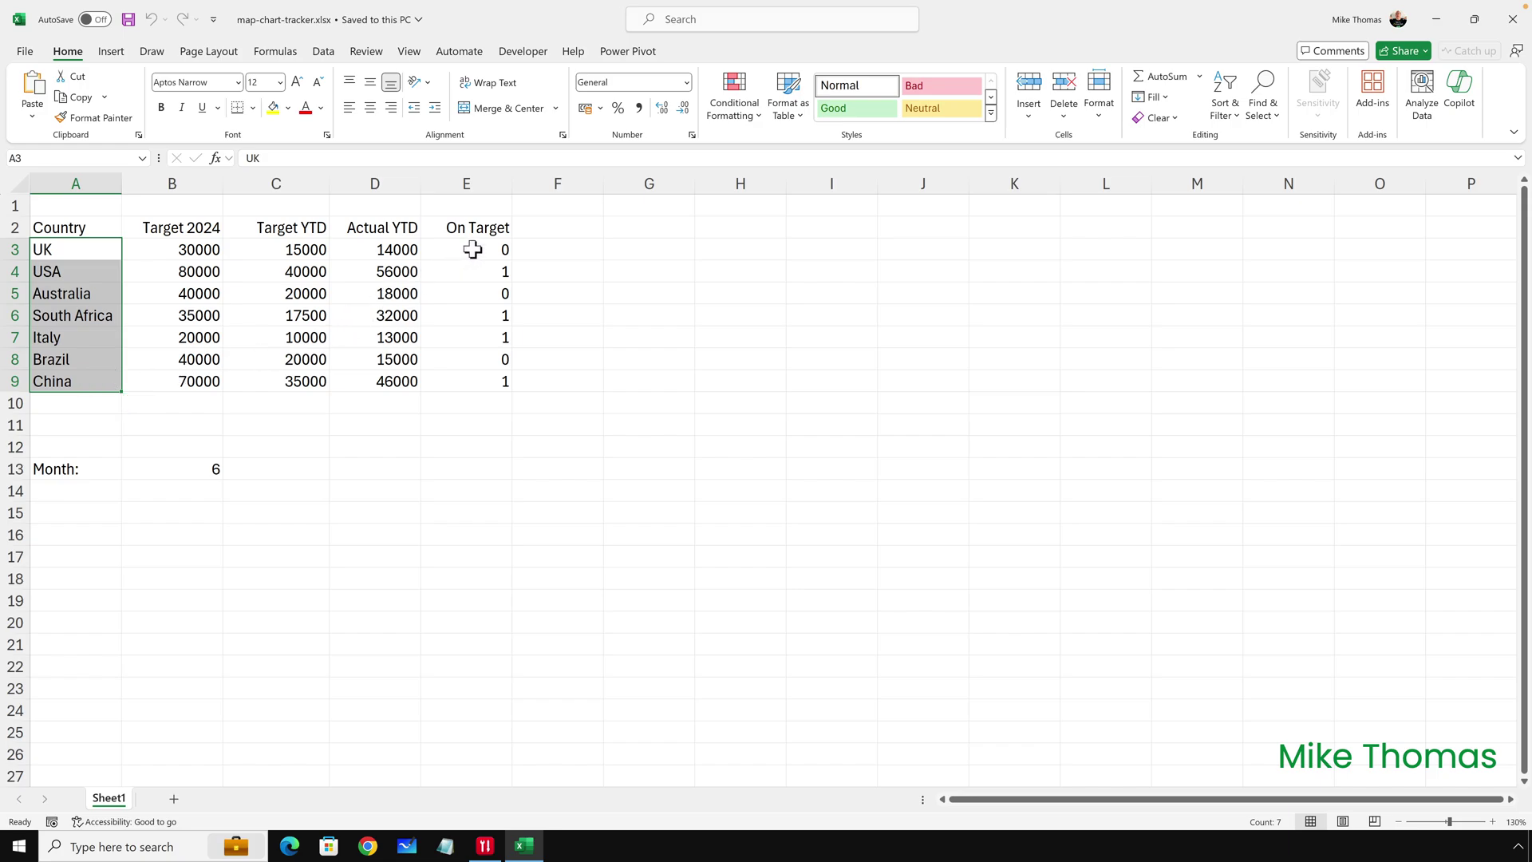
pyautogui.moveTo(471, 253); pyautogui.dragTo(487, 378)
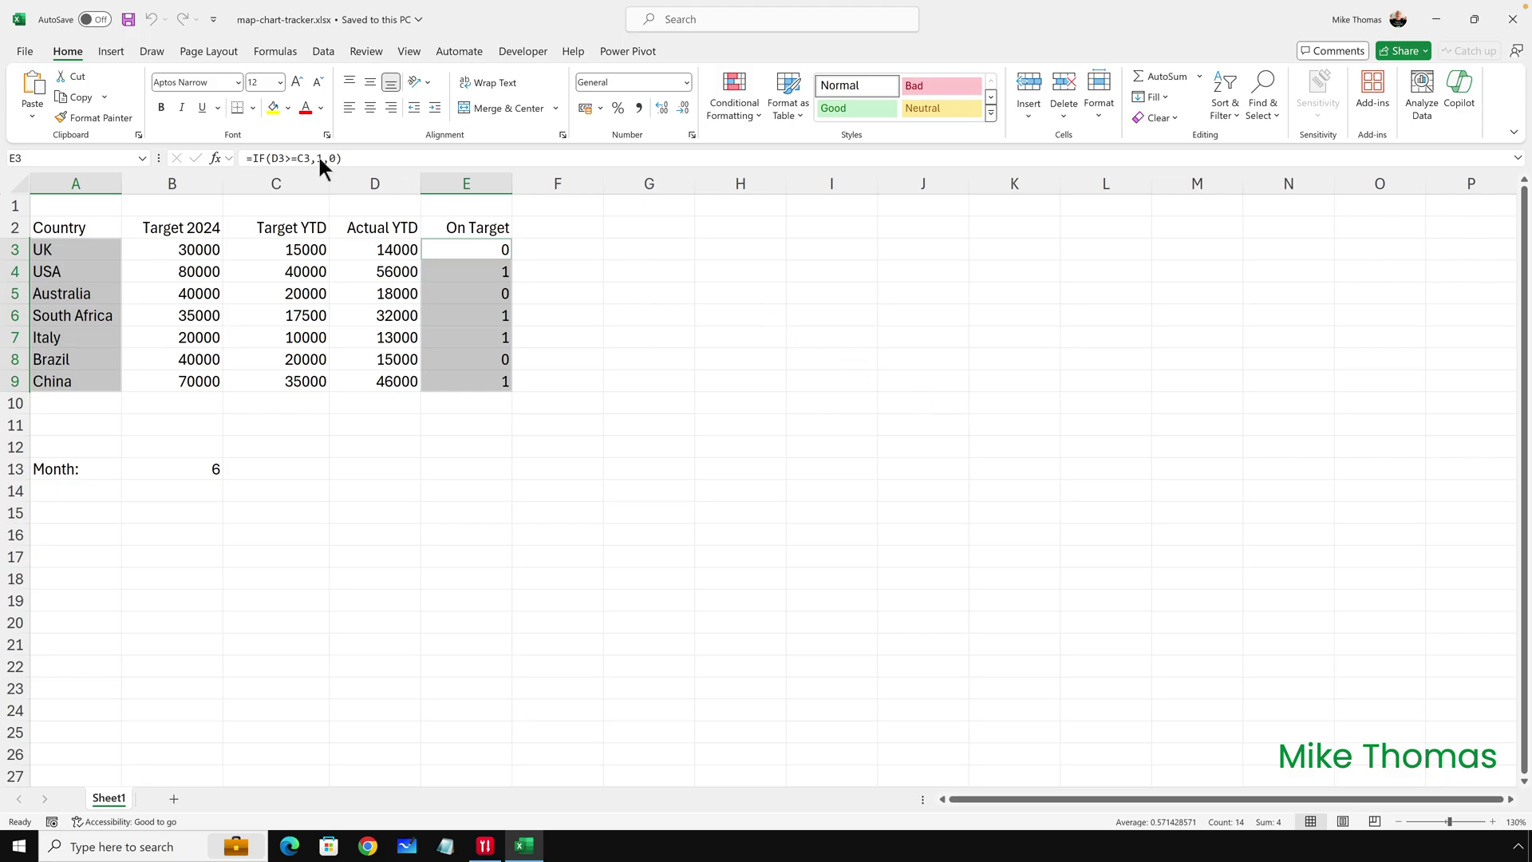
pyautogui.click(115, 48)
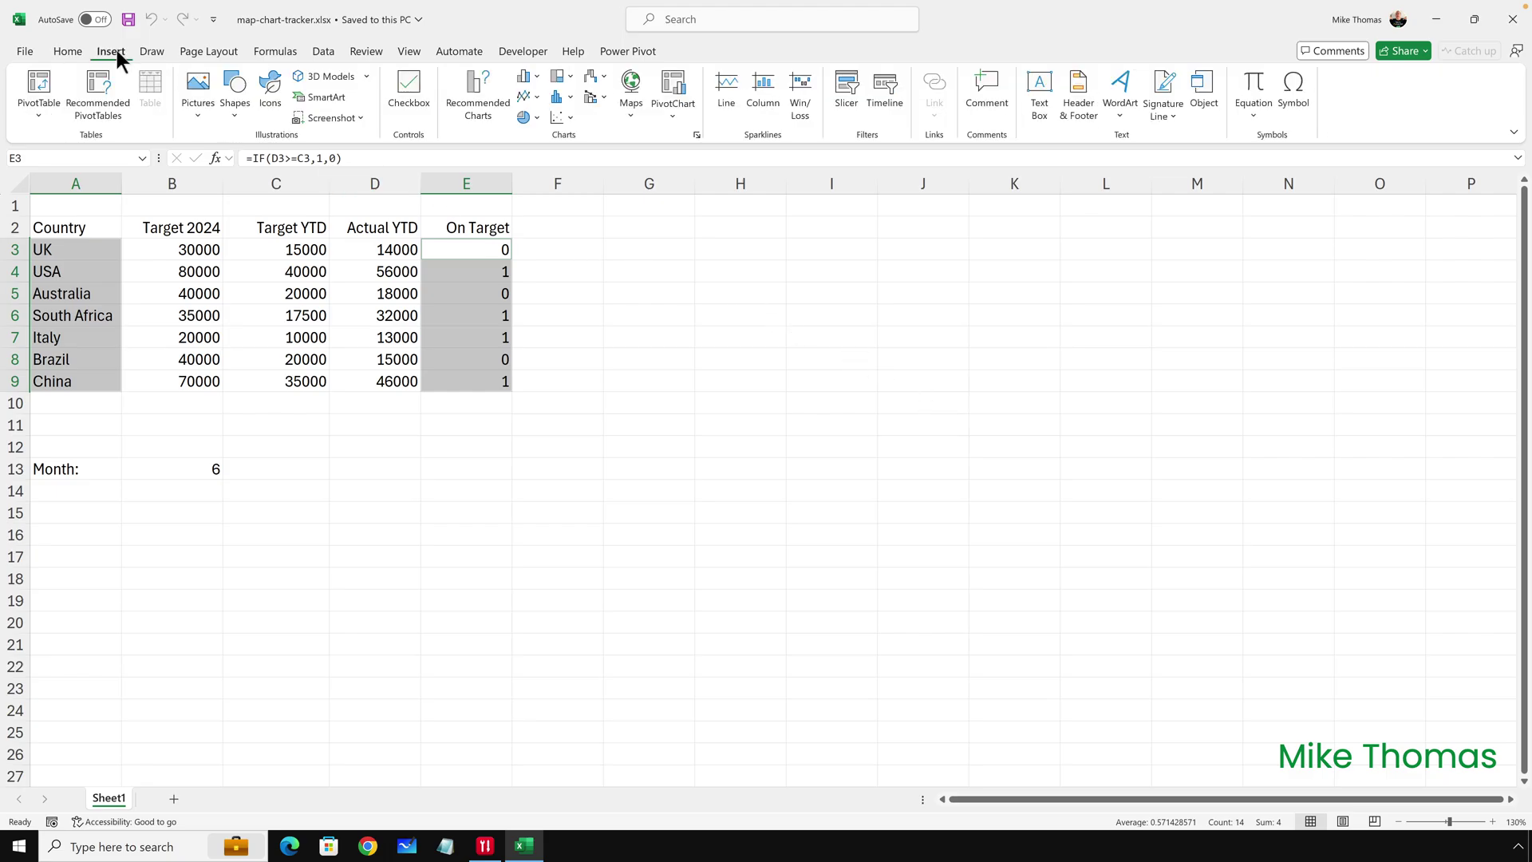
pyautogui.click(634, 114)
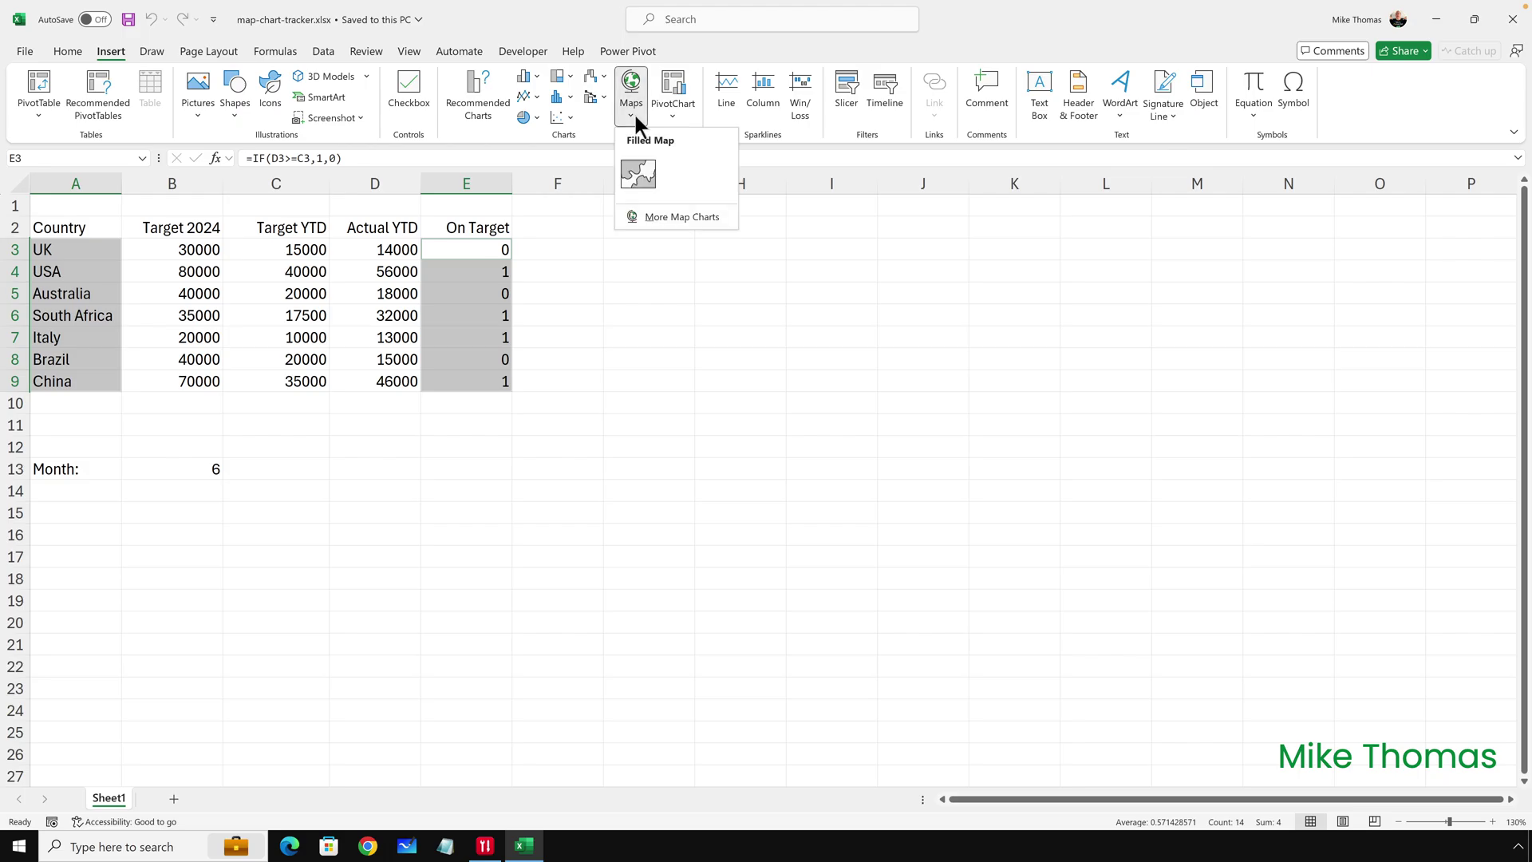
# - Insert a Filled Map of the selection, move it beside the table and enlarge it across columns G–N
pyautogui.click(637, 174)
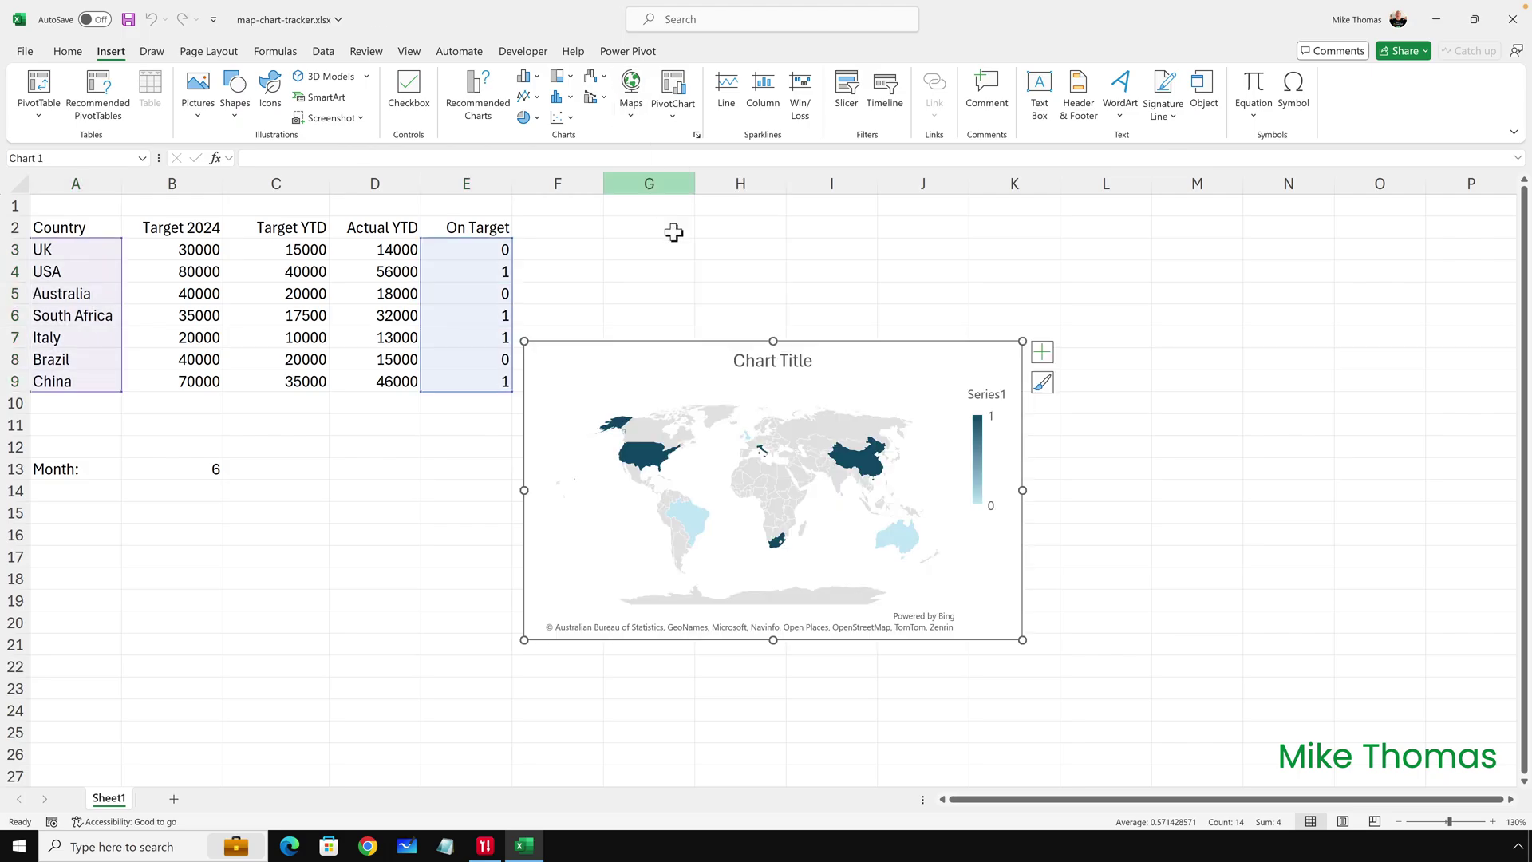
pyautogui.moveTo(714, 329); pyautogui.dragTo(769, 246)
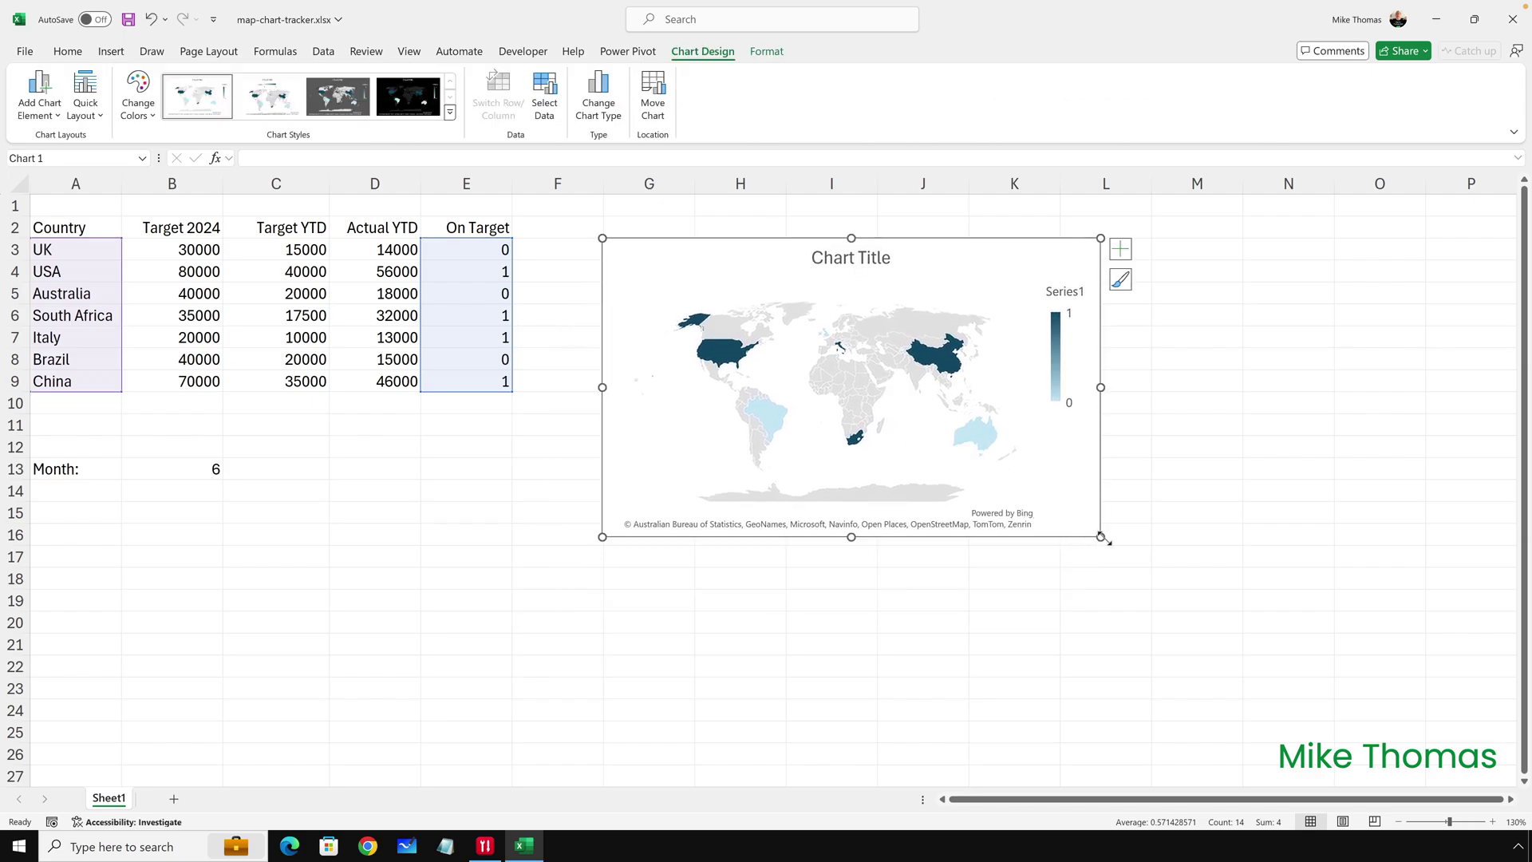
pyautogui.moveTo(1101, 539); pyautogui.dragTo(1331, 674)
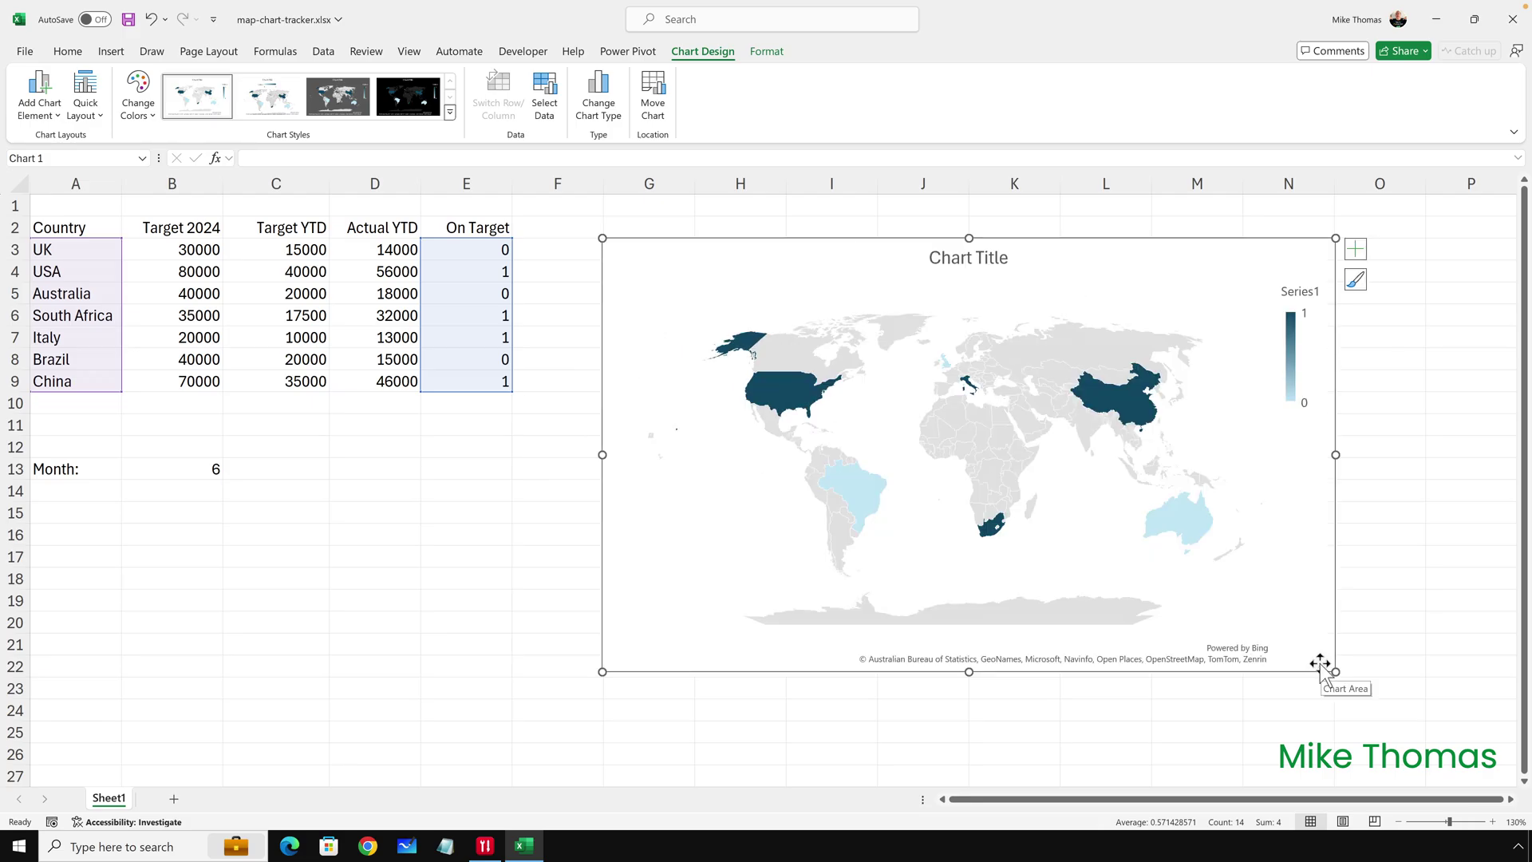
pyautogui.moveTo(1123, 411)
# - Set the map's series colour scale to red for the minimum and green for the maximum
pyautogui.rightClick(1123, 411)
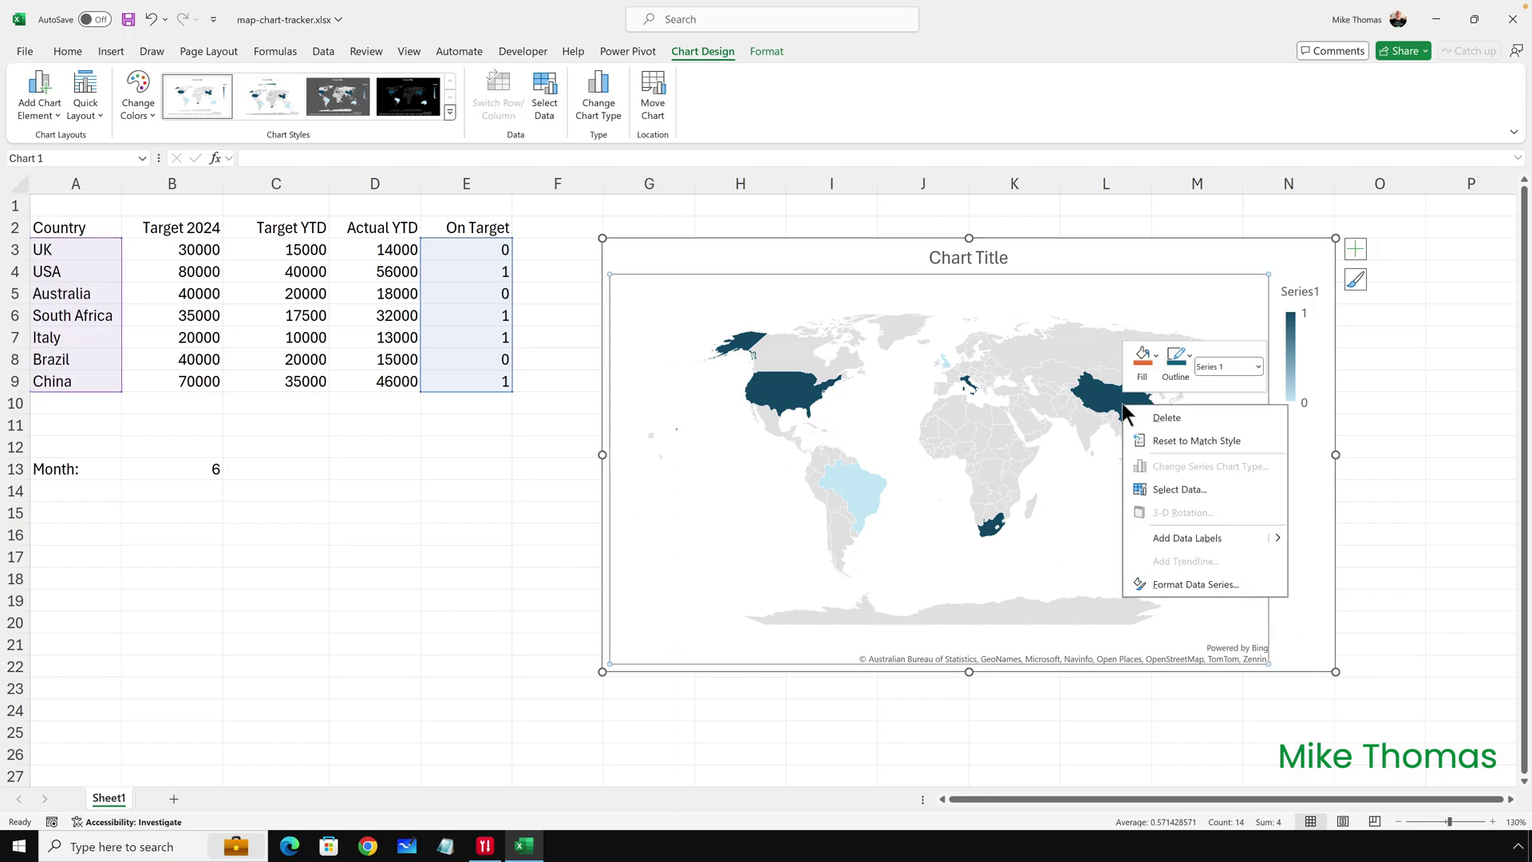
pyautogui.click(1195, 584)
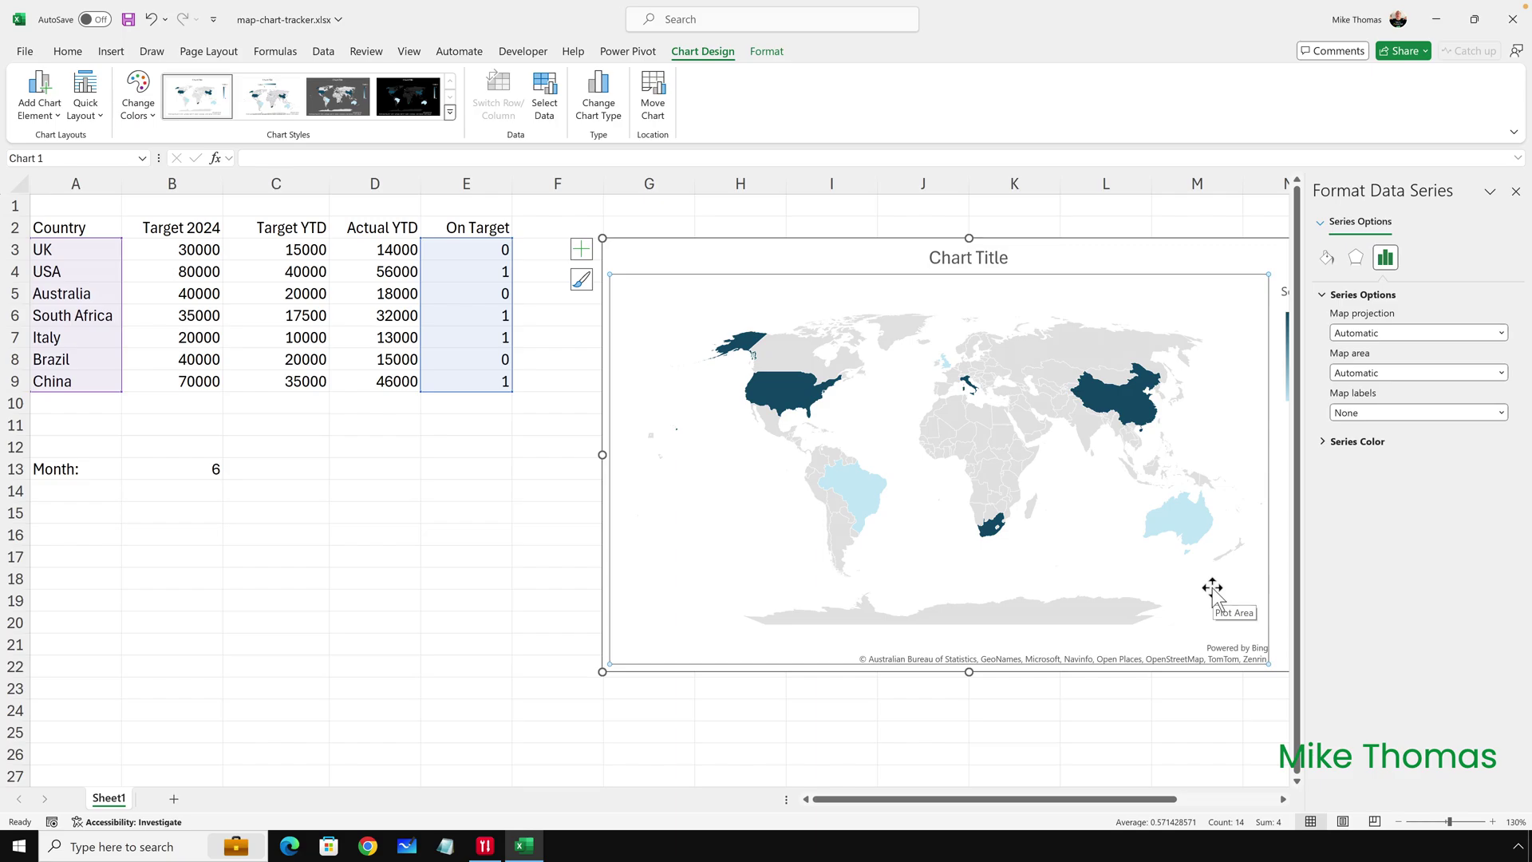
pyautogui.click(1322, 441)
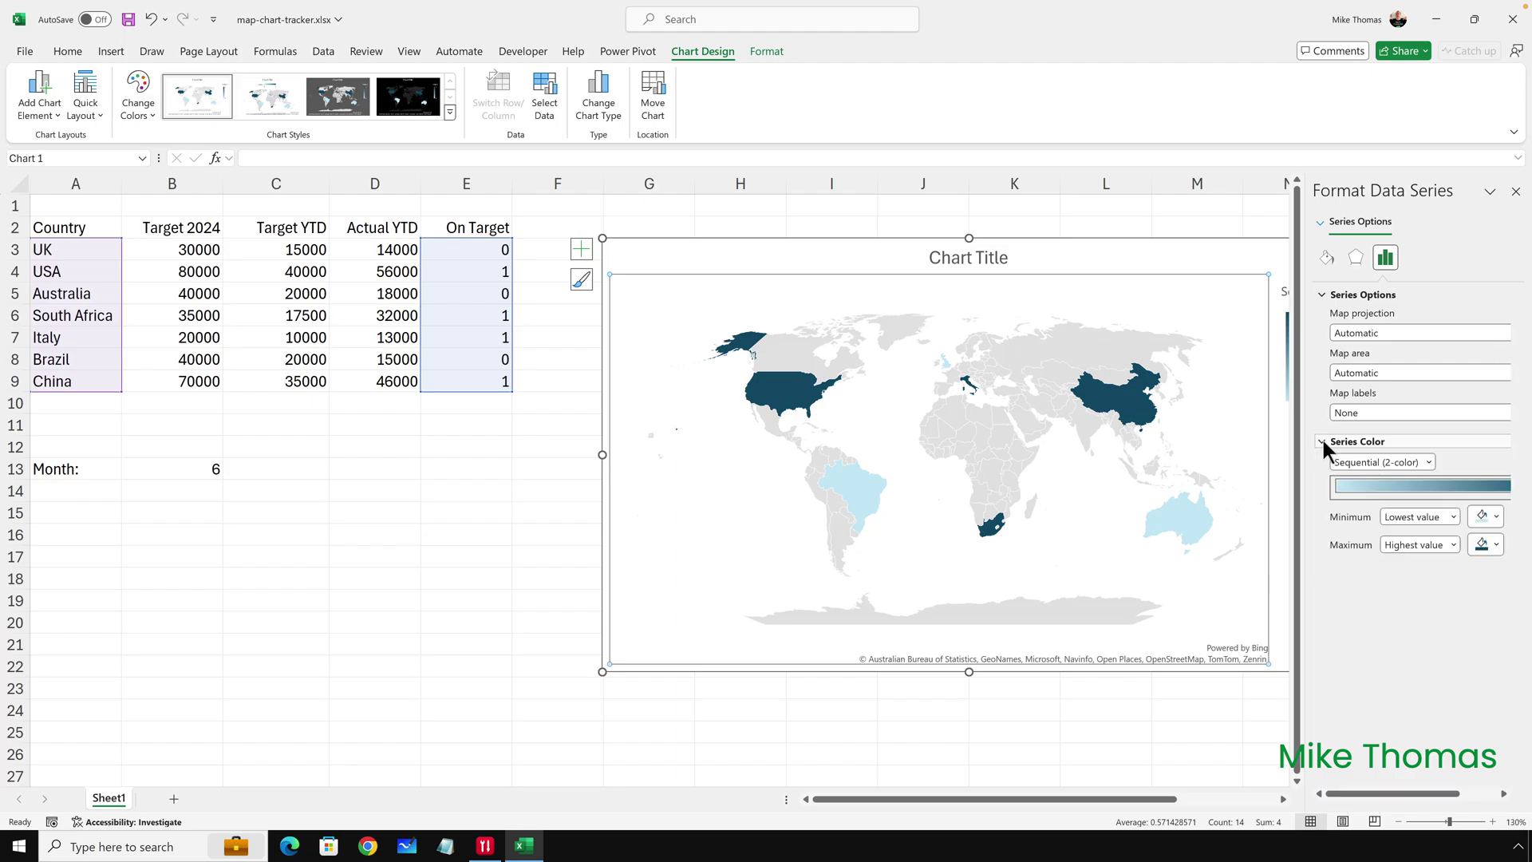
pyautogui.click(1454, 517)
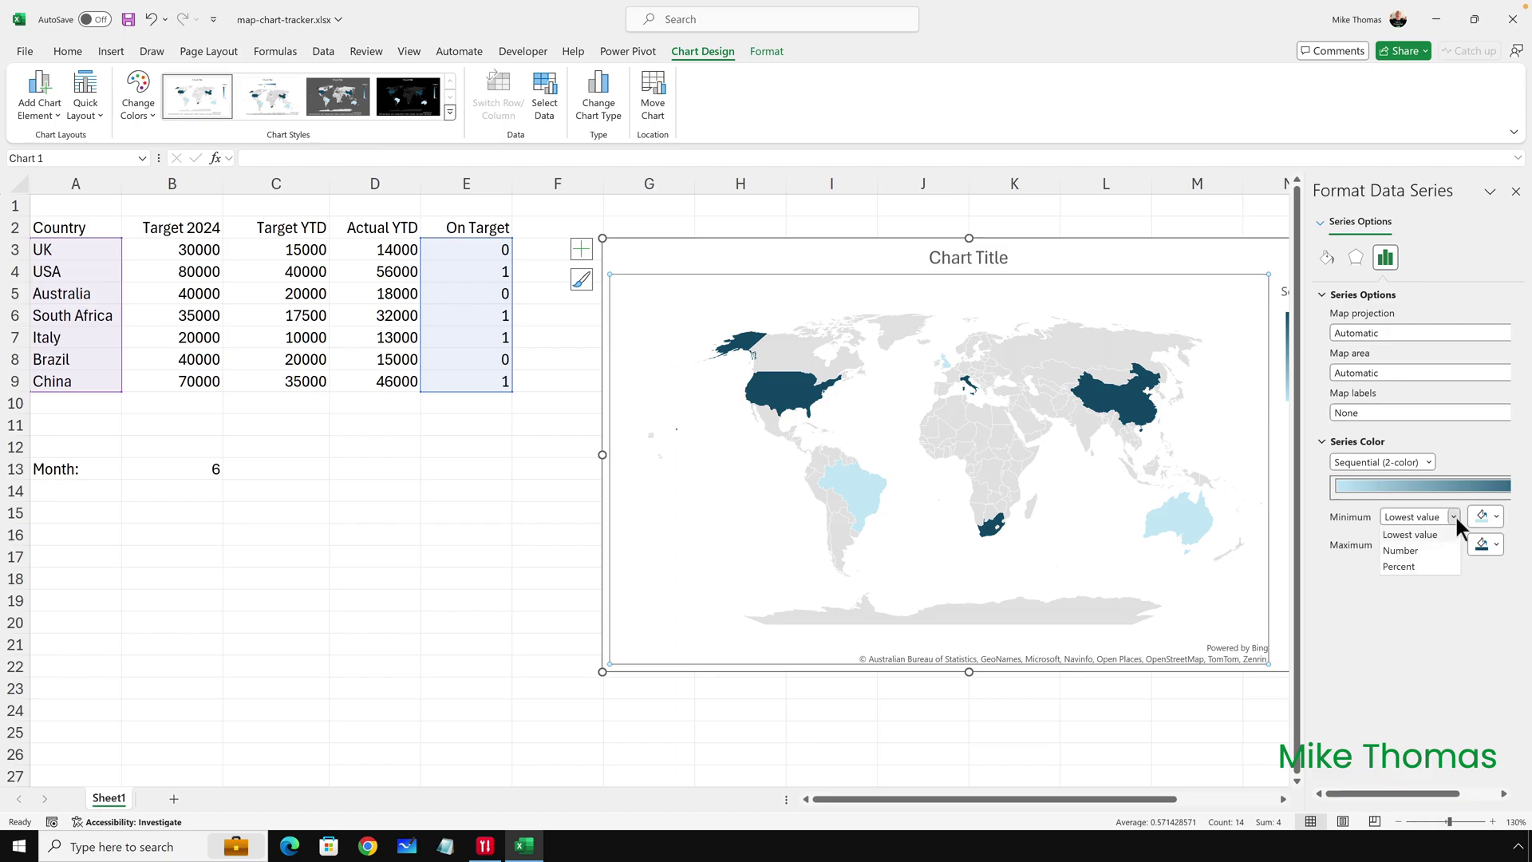
pyautogui.click(1454, 515)
pyautogui.click(1497, 516)
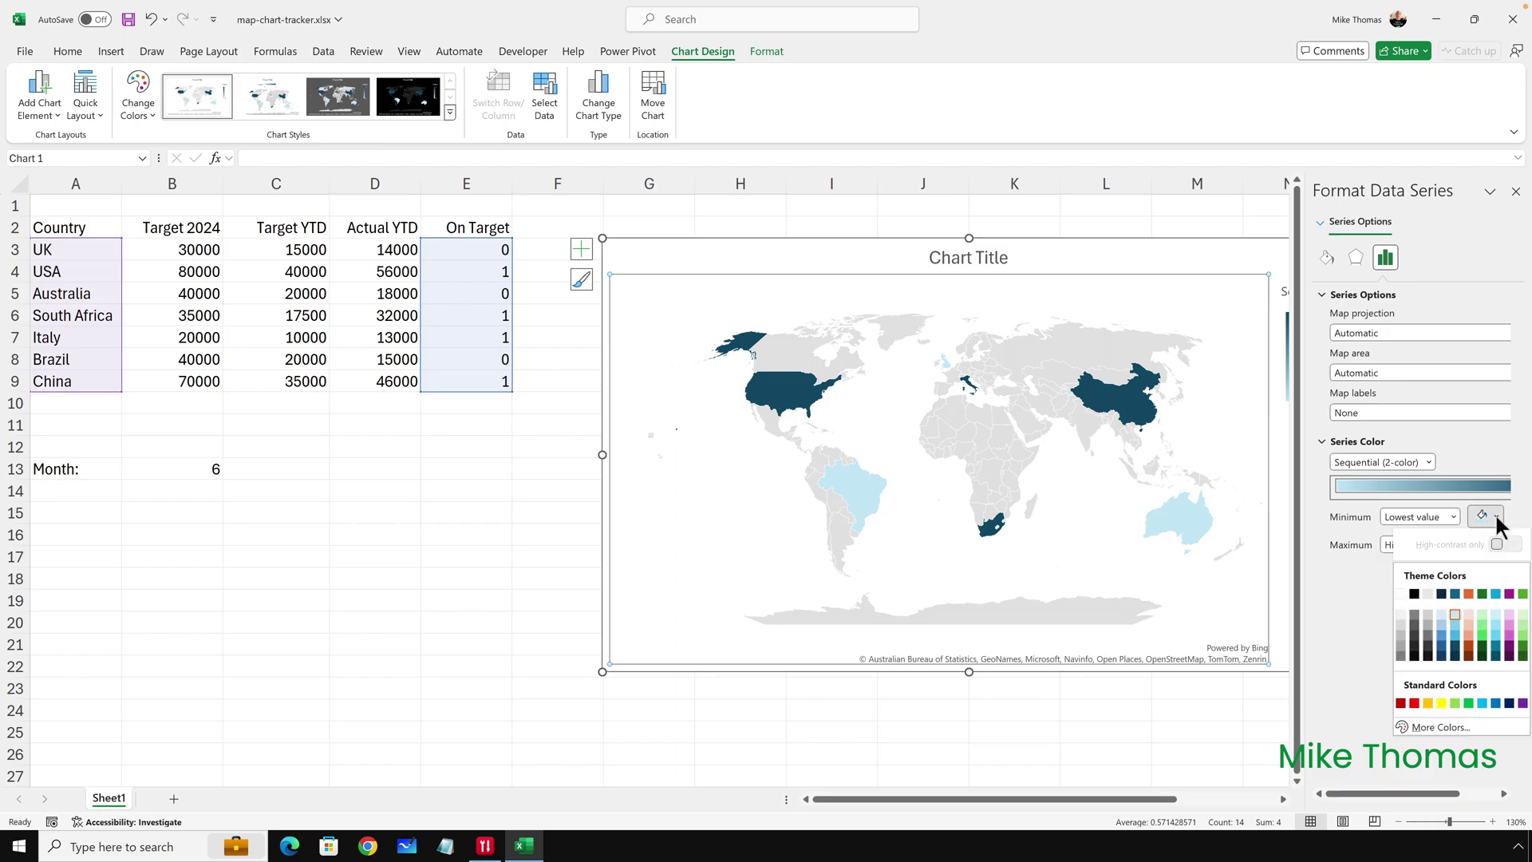
pyautogui.click(1413, 703)
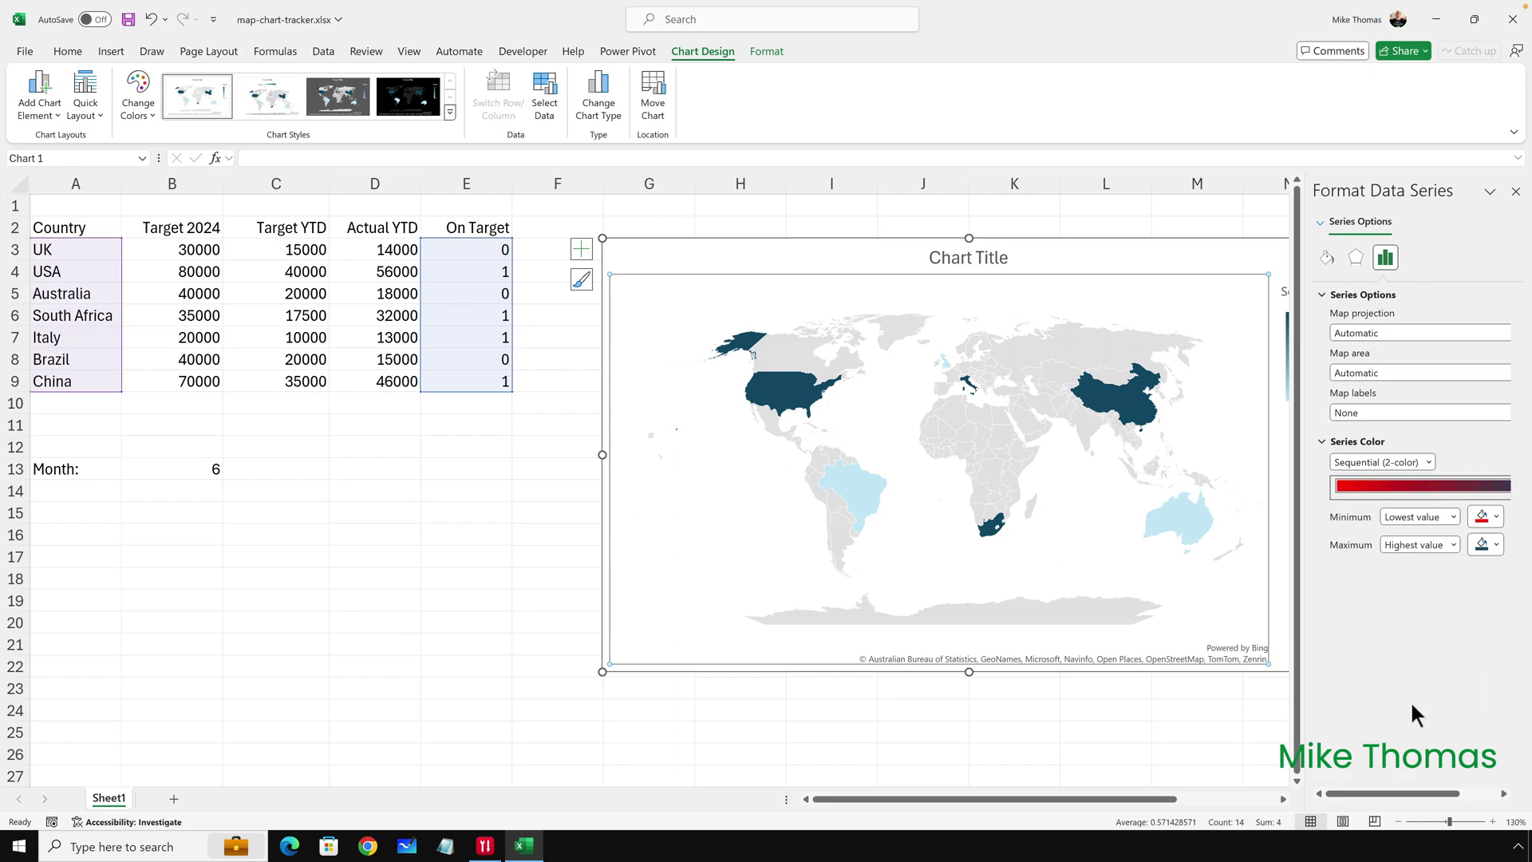
pyautogui.click(1452, 541)
pyautogui.click(1452, 541)
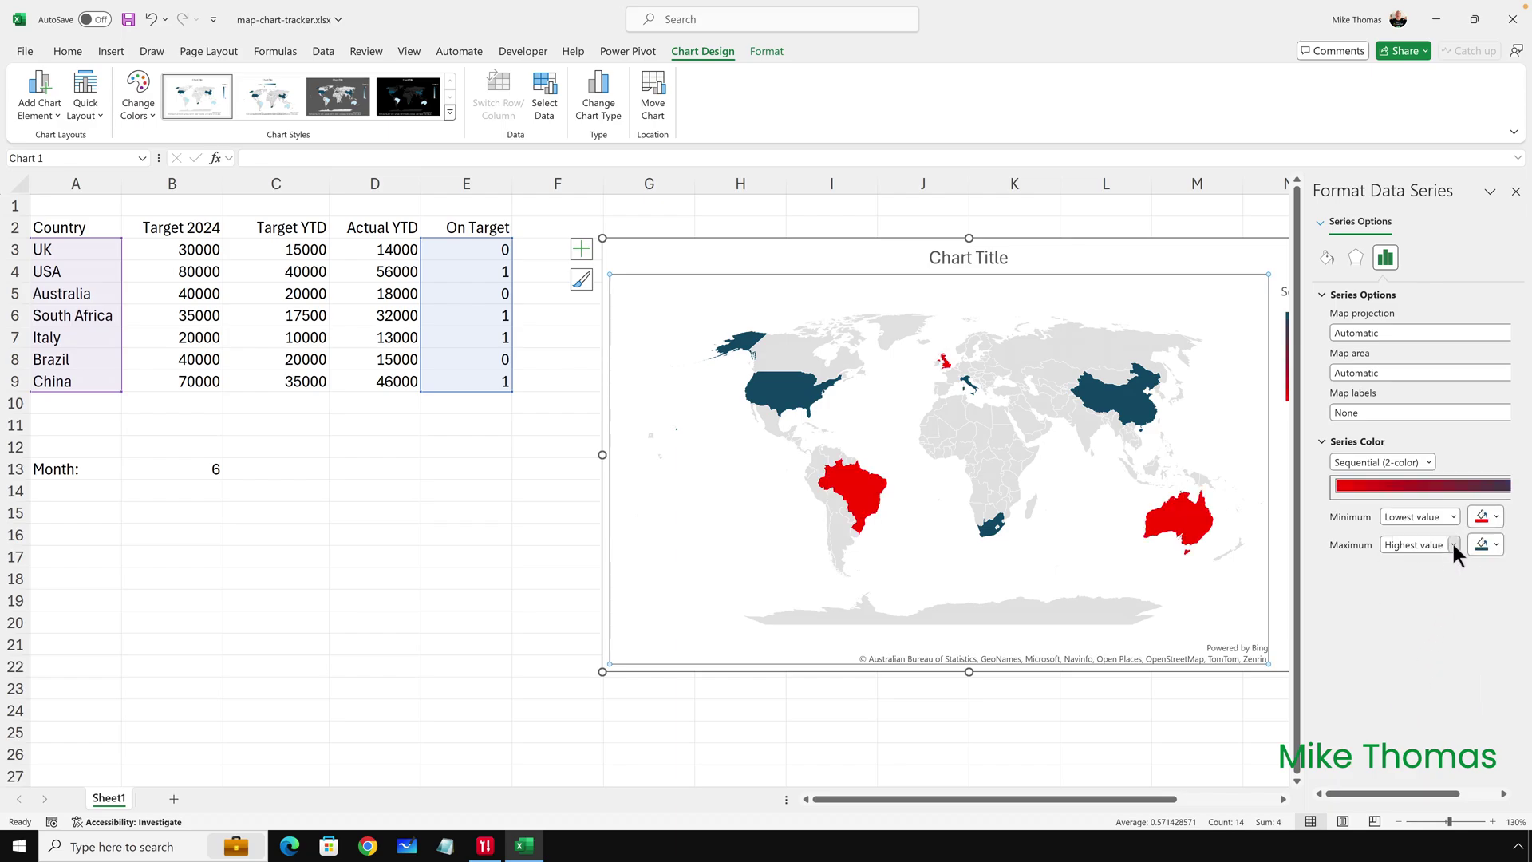
pyautogui.click(1497, 546)
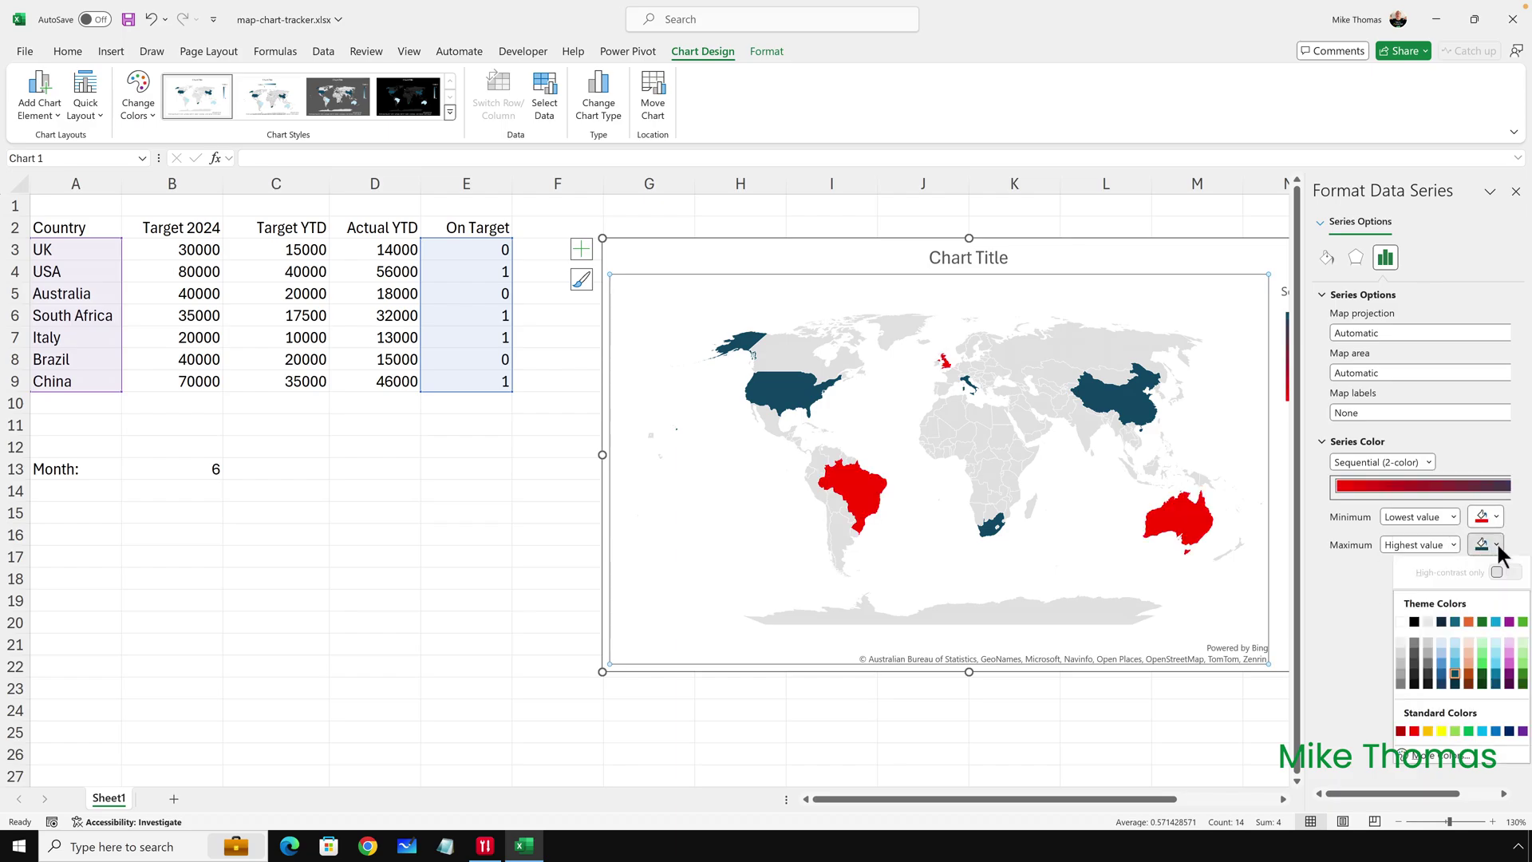
pyautogui.click(1522, 624)
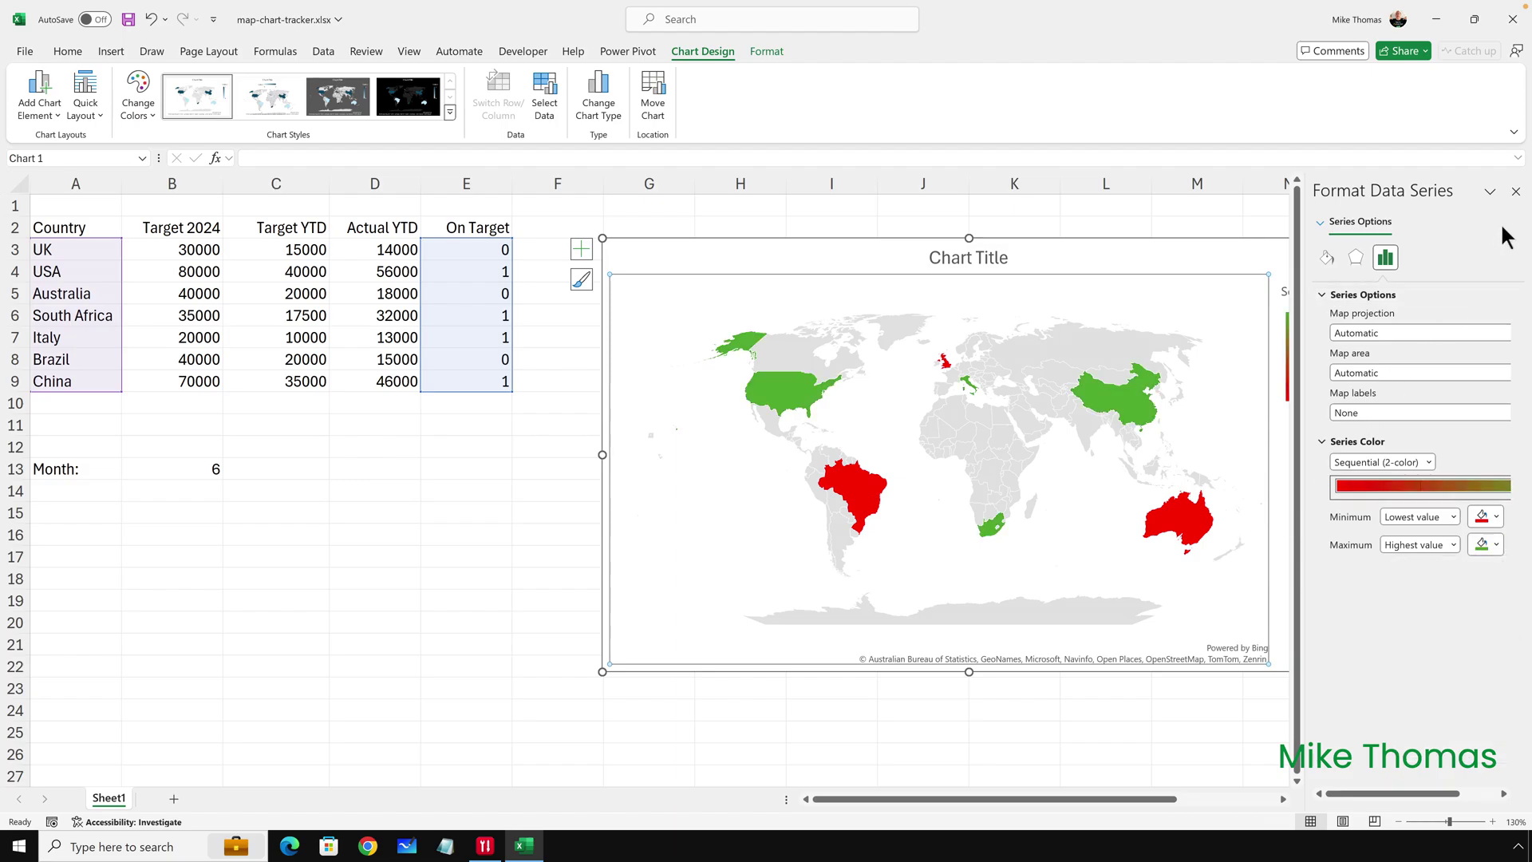
pyautogui.click(1516, 191)
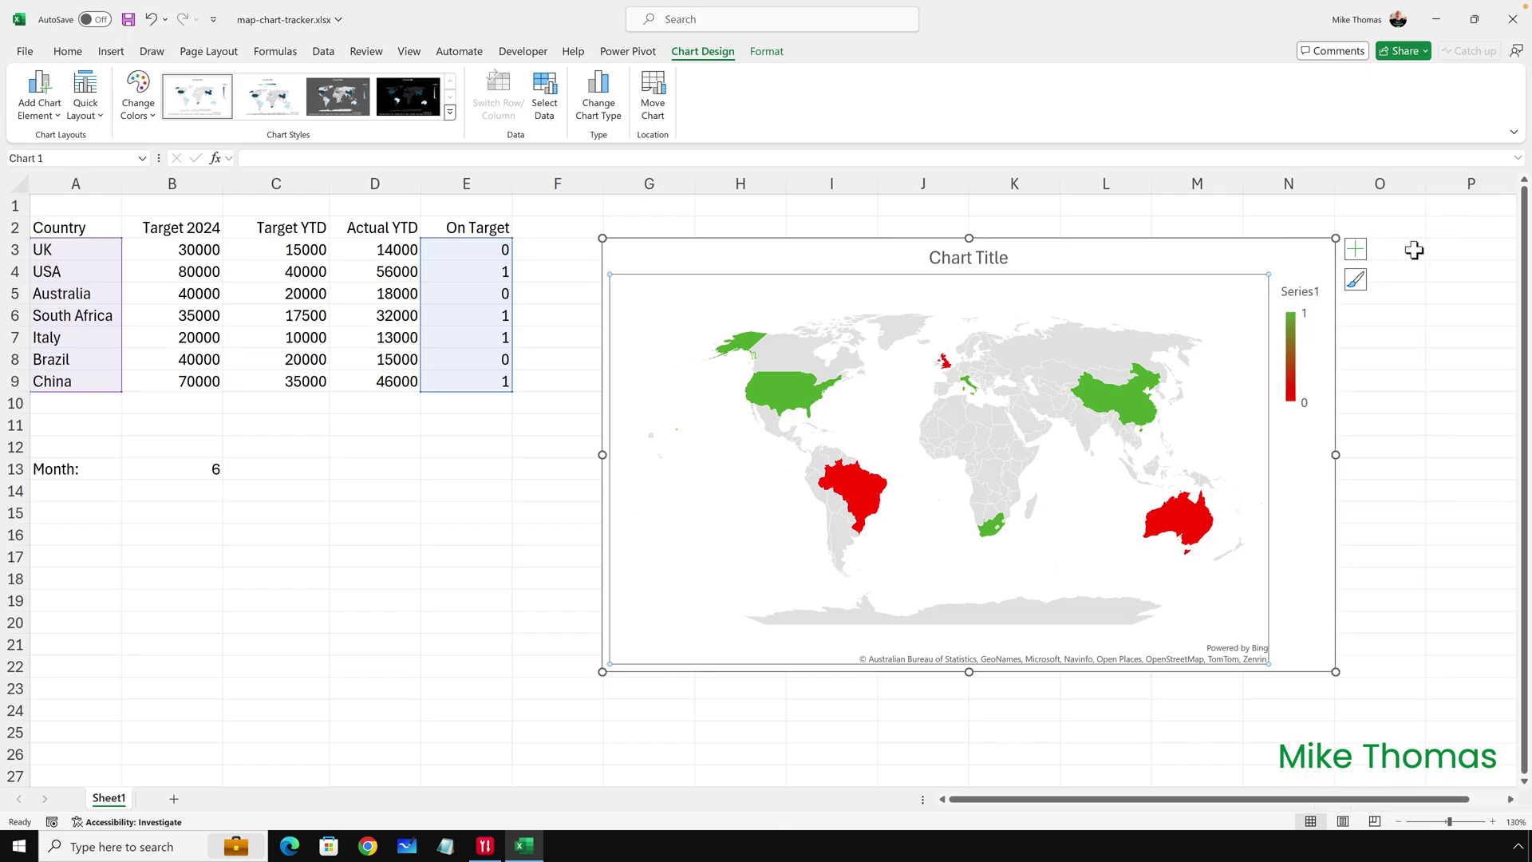
pyautogui.click(1287, 333)
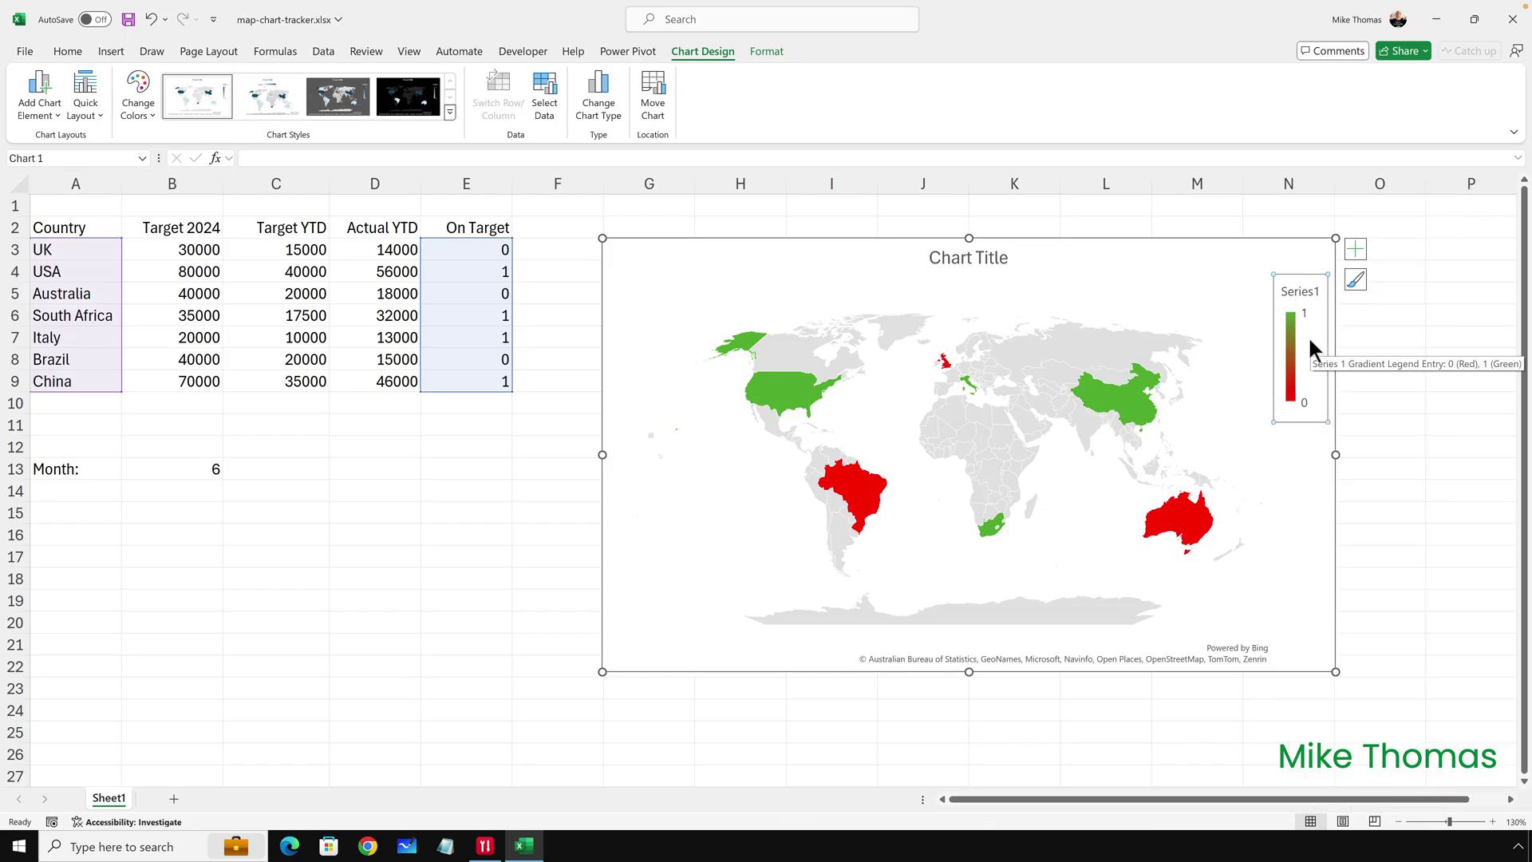
pyautogui.press('Delete')
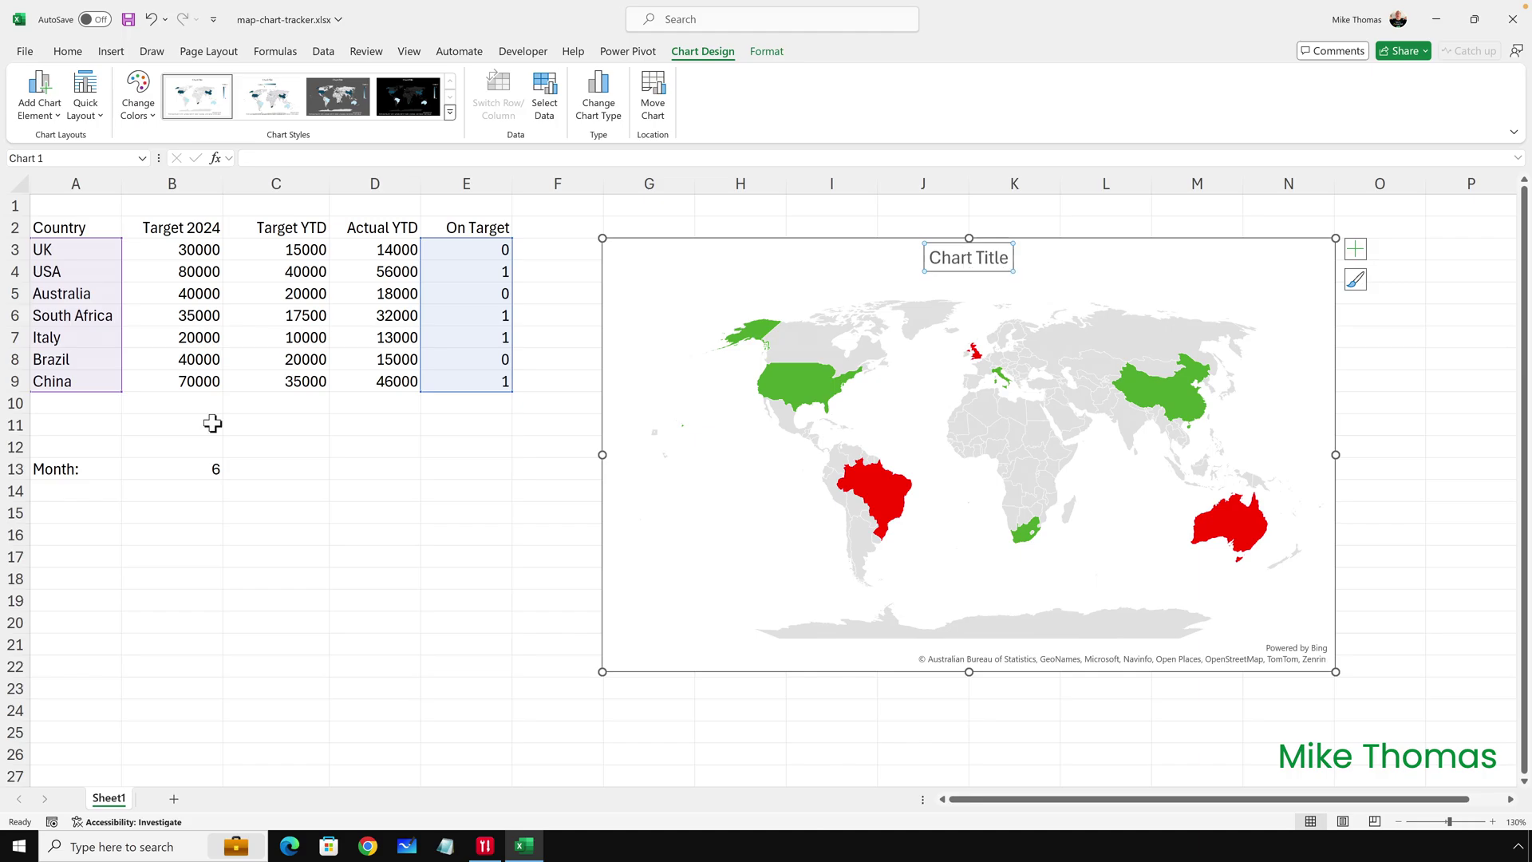
# - Change Australia's Actual YTD in cell D5 to 25000
pyautogui.click(398, 296)
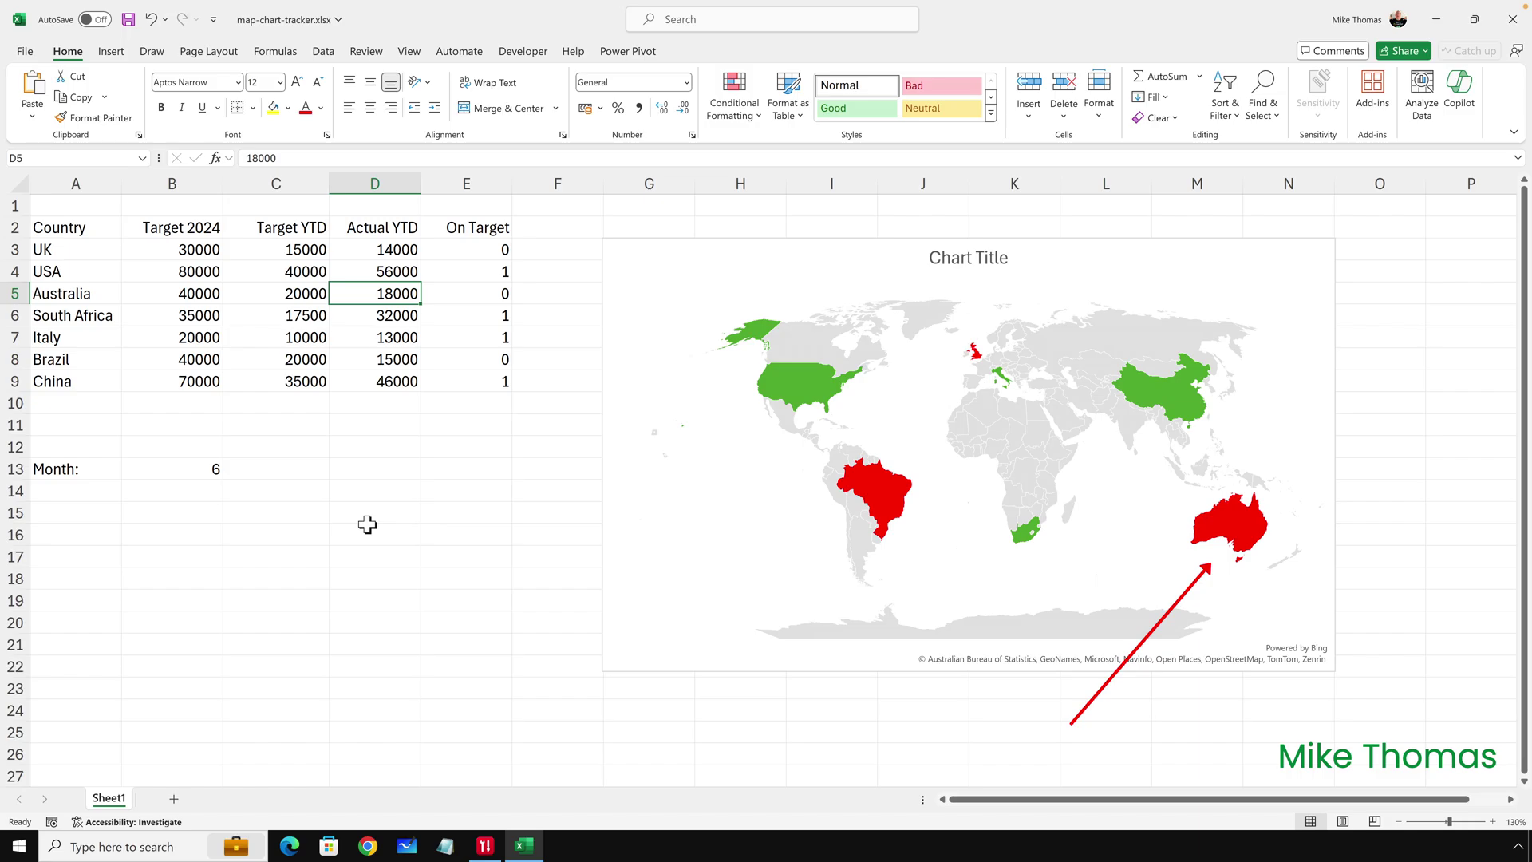
pyautogui.write('25000')
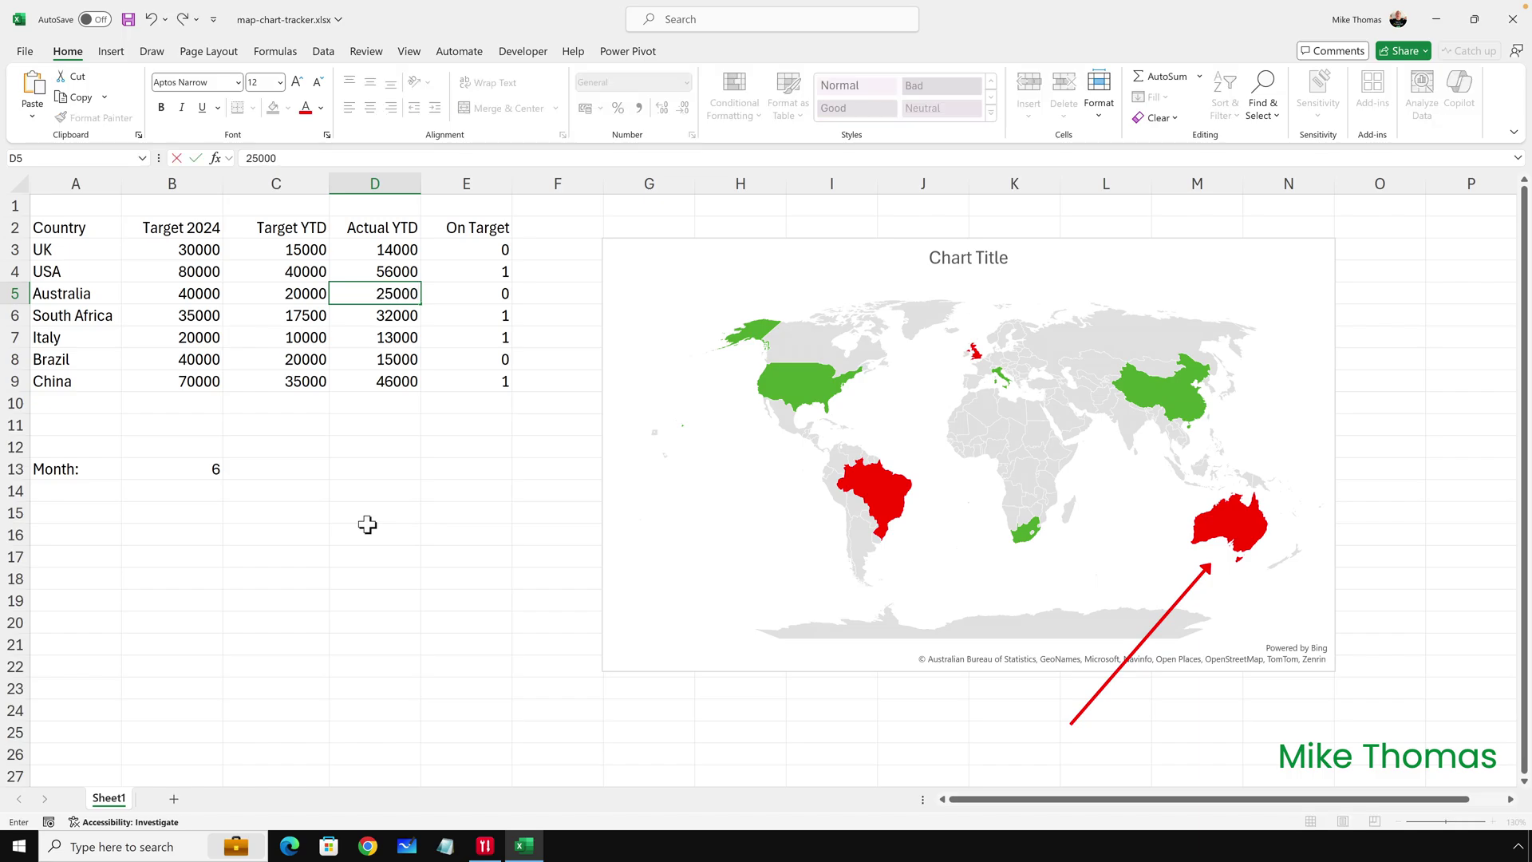
pyautogui.hotkey('ctrl', 'Return')
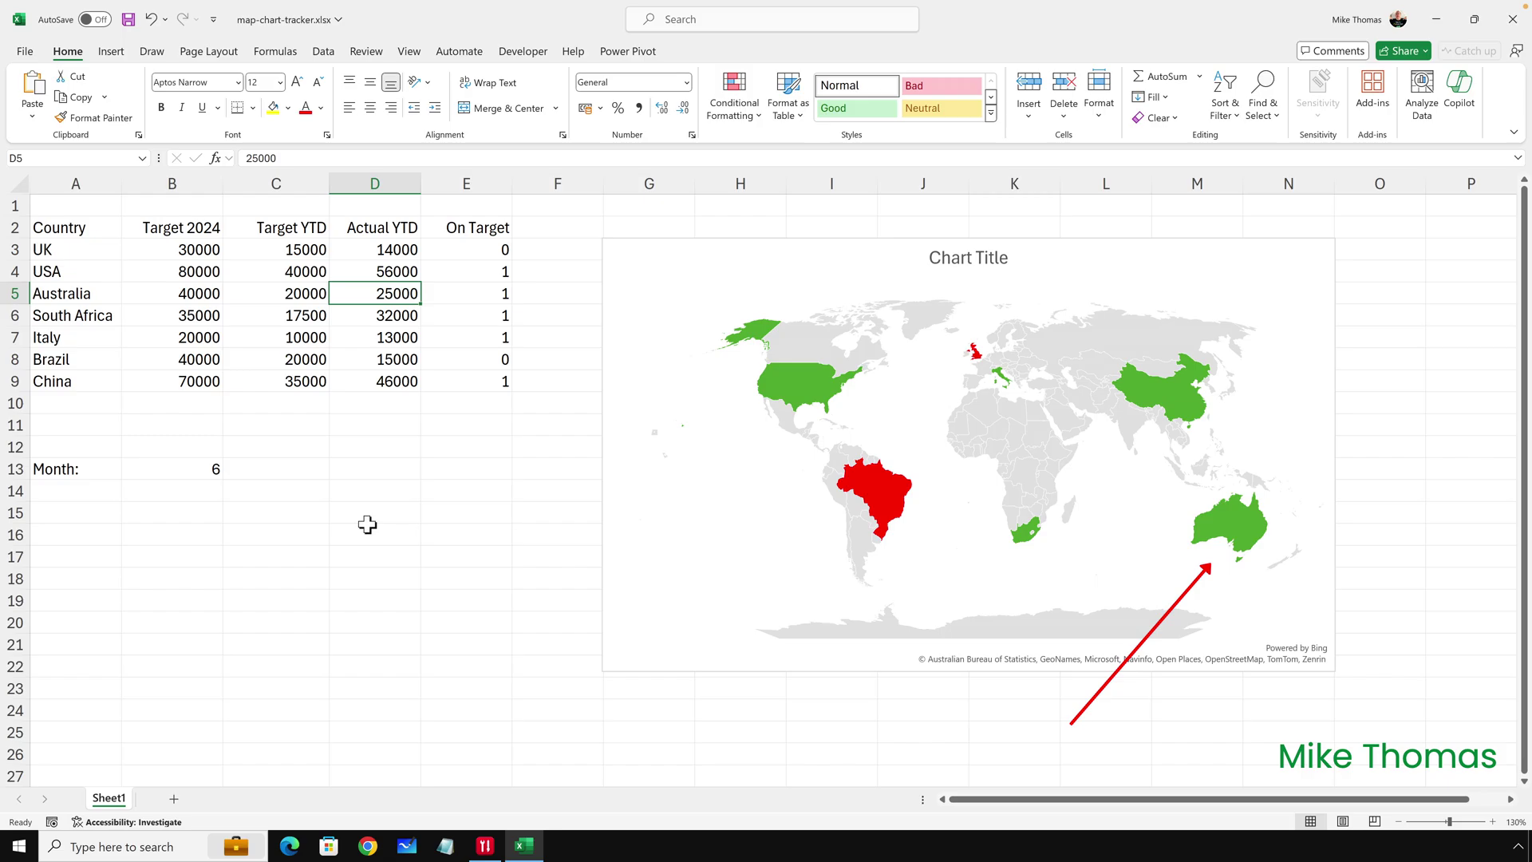
pyautogui.click(67, 198)
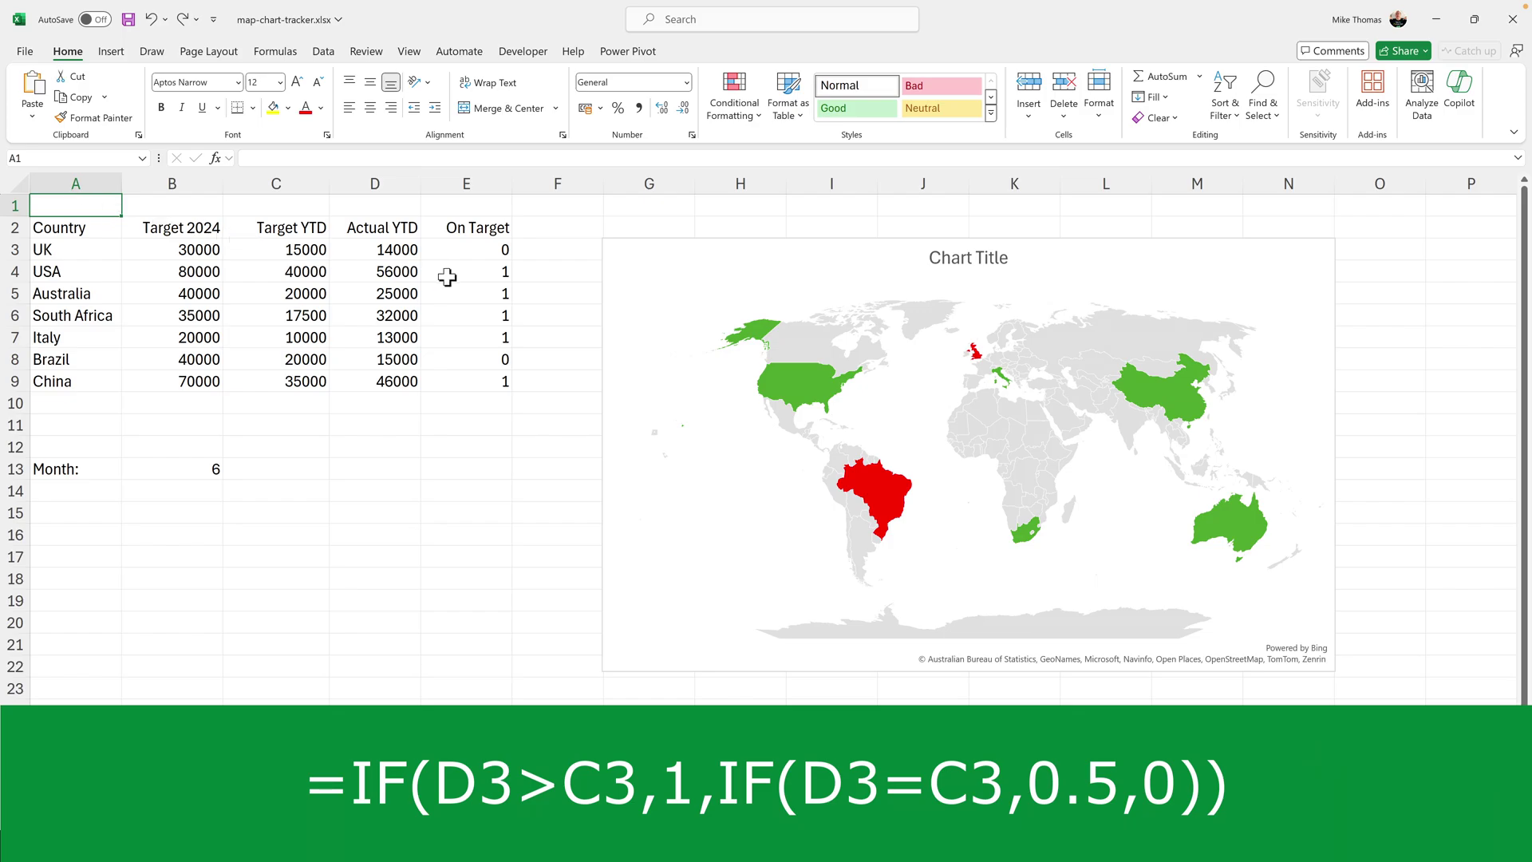
pyautogui.click(485, 249)
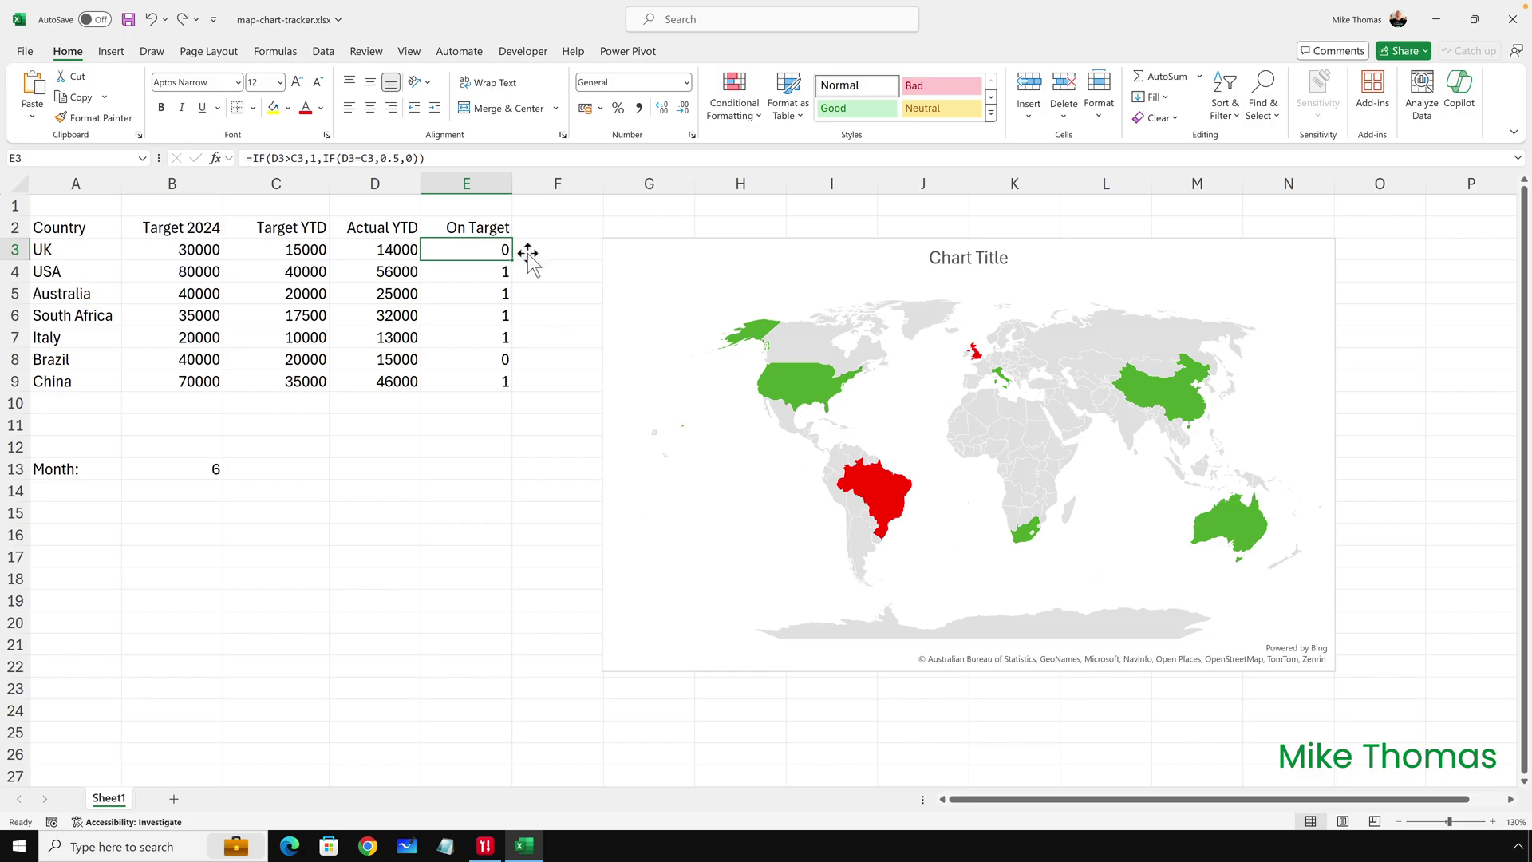
# - Switch the map series colour to a Diverging (3-color) scale with a gold midpoint colour
pyautogui.rightClick(1136, 393)
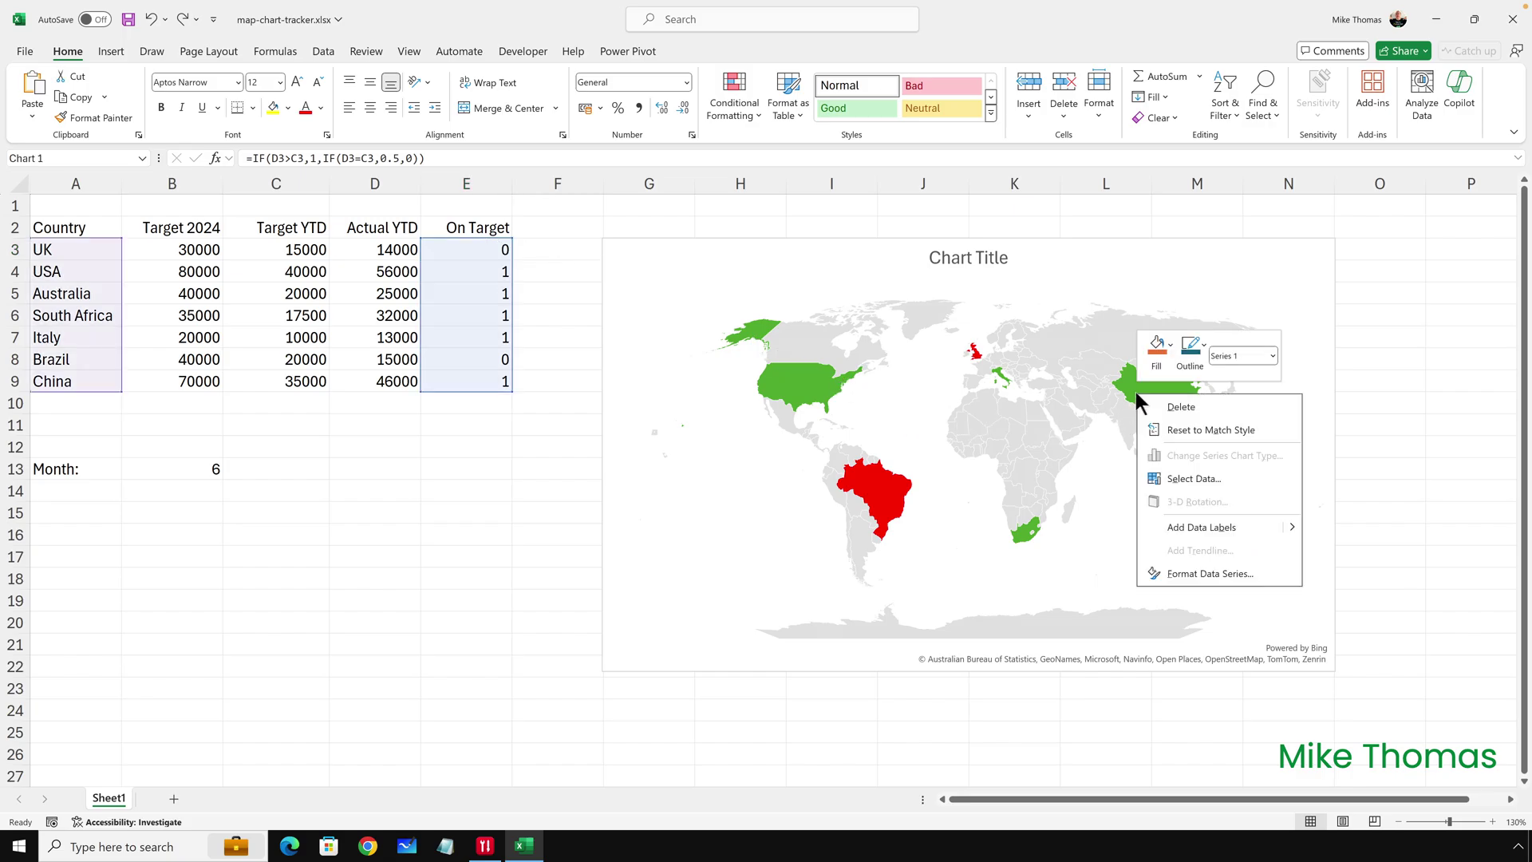
pyautogui.click(1218, 572)
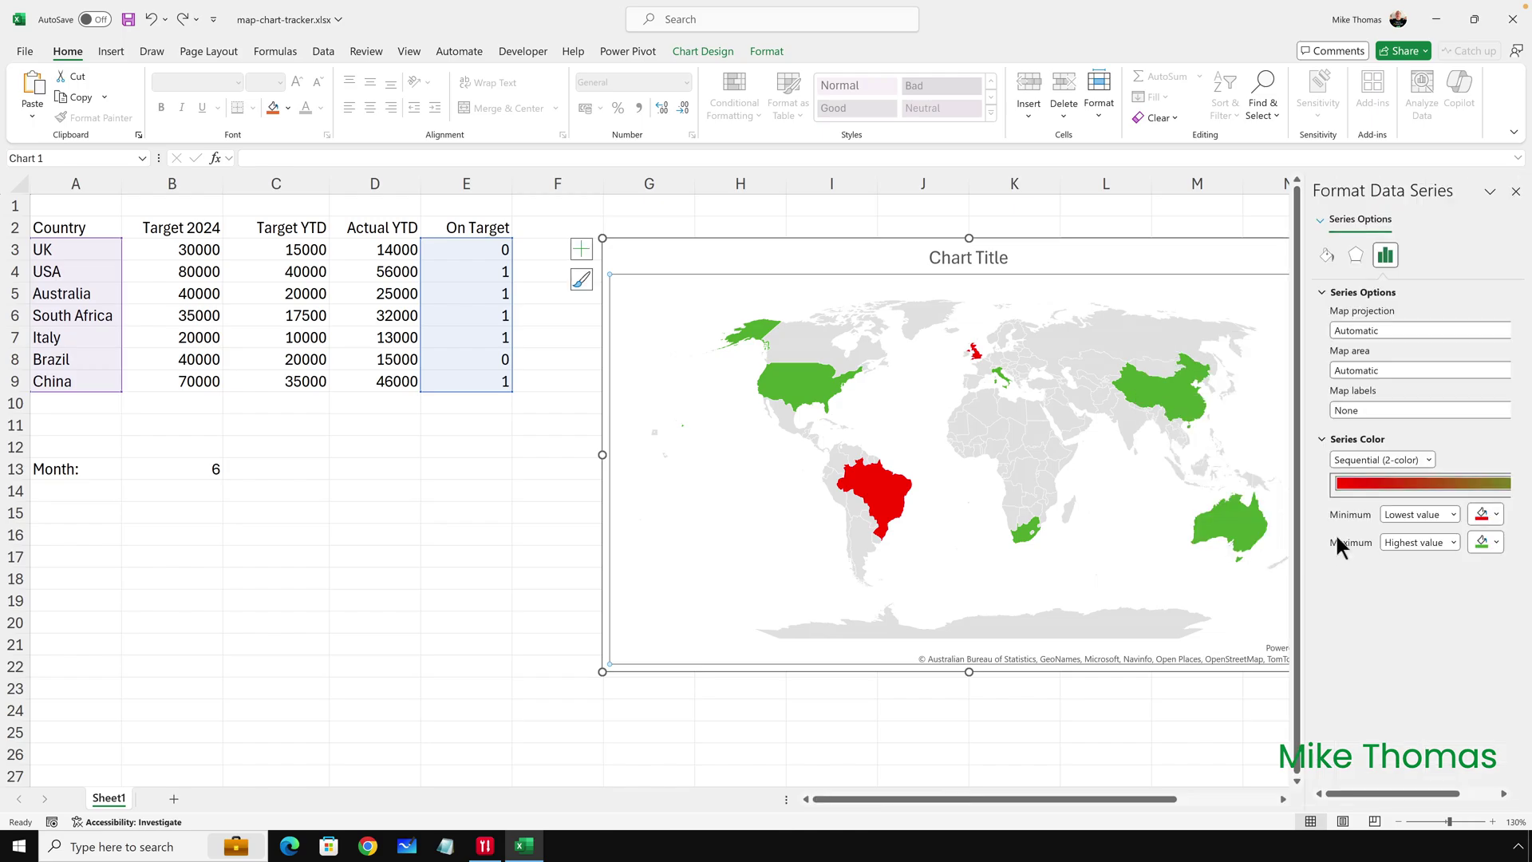
pyautogui.click(1429, 460)
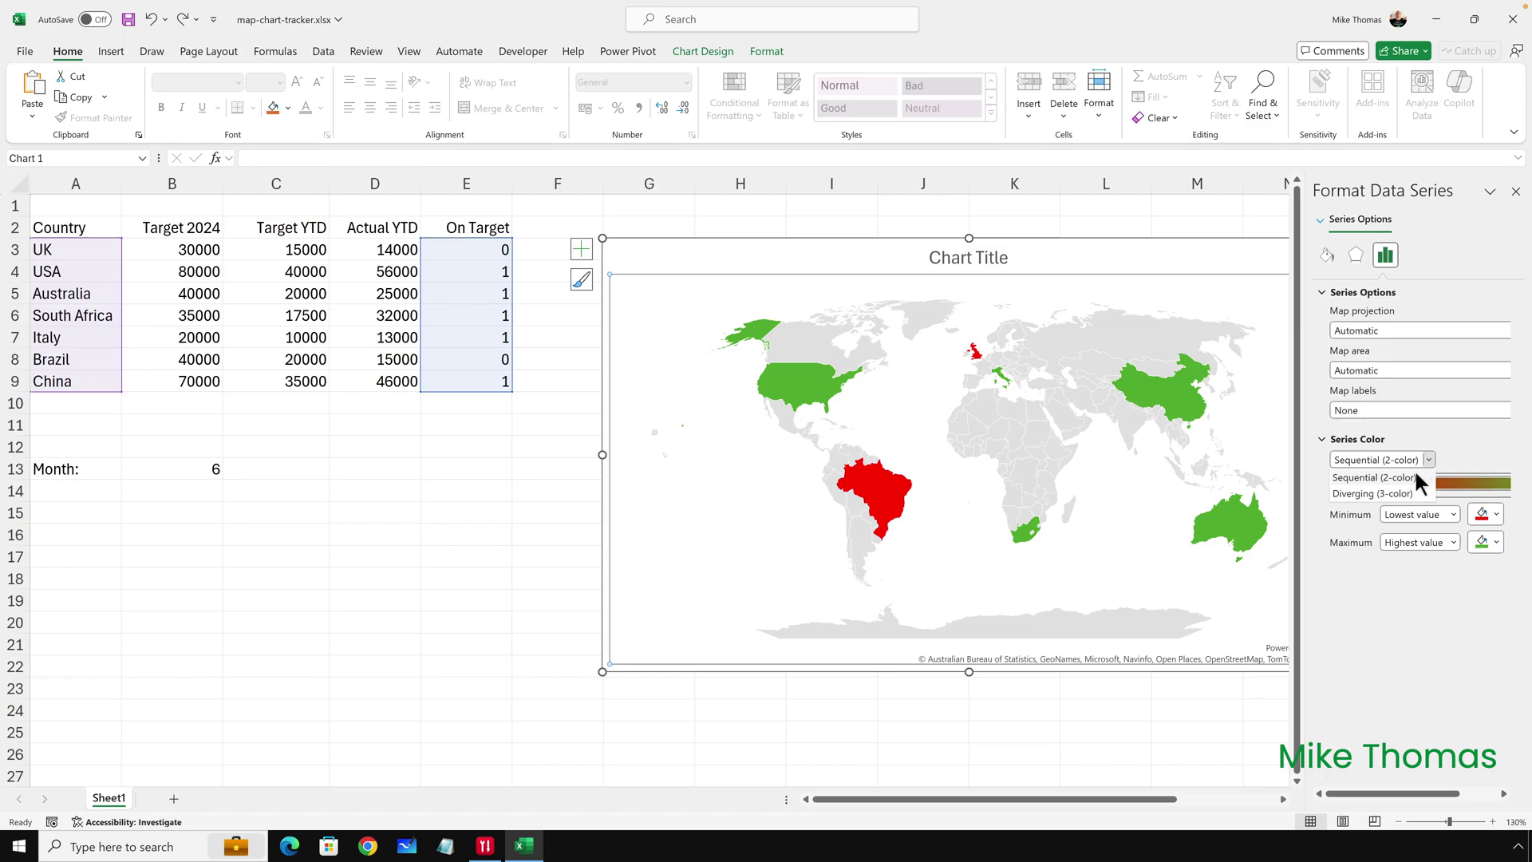
pyautogui.click(1402, 493)
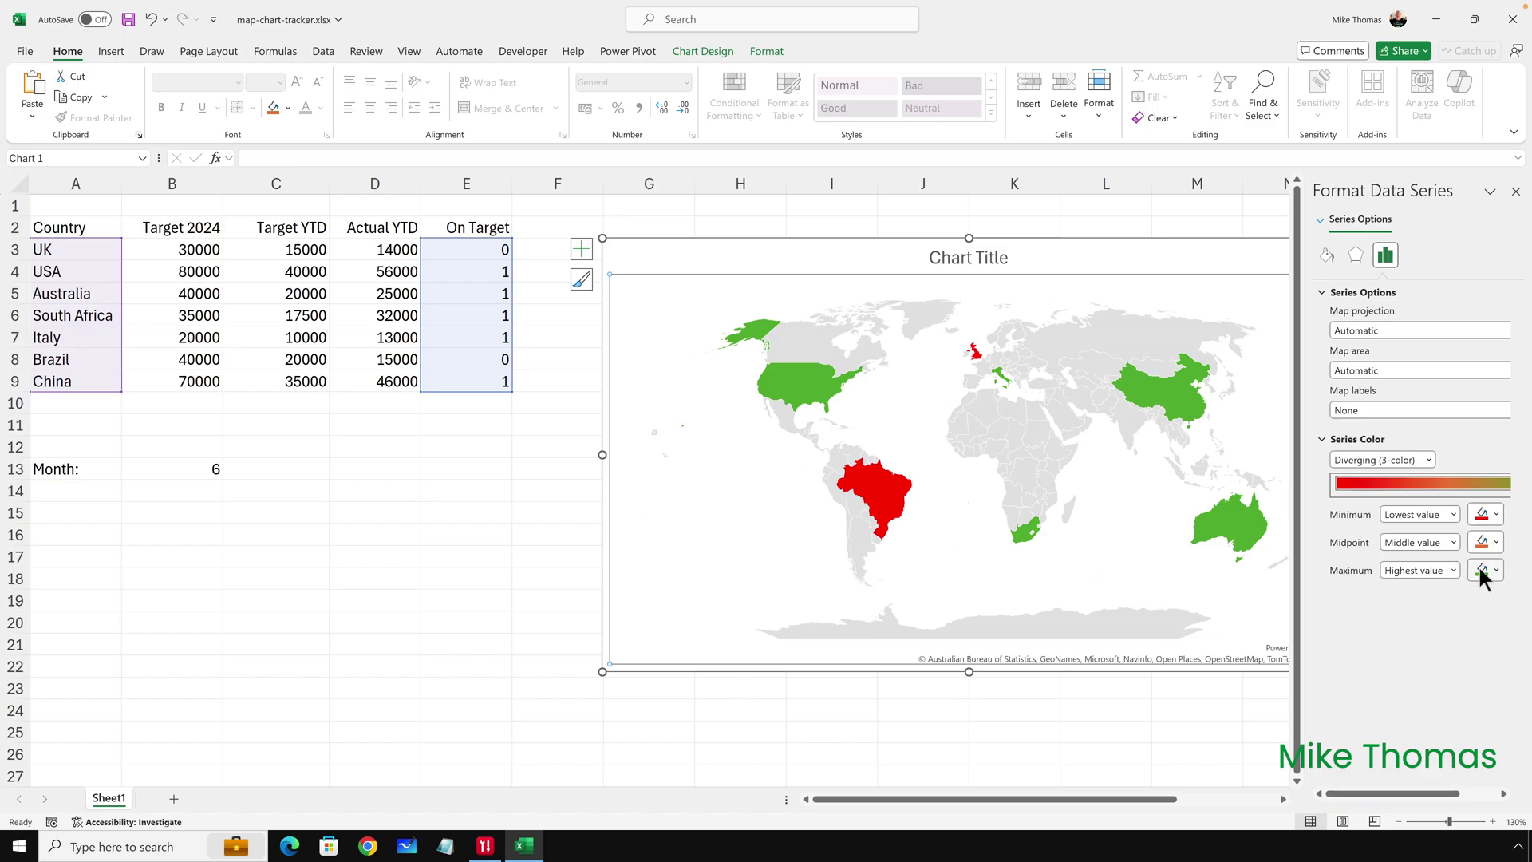
pyautogui.click(1453, 543)
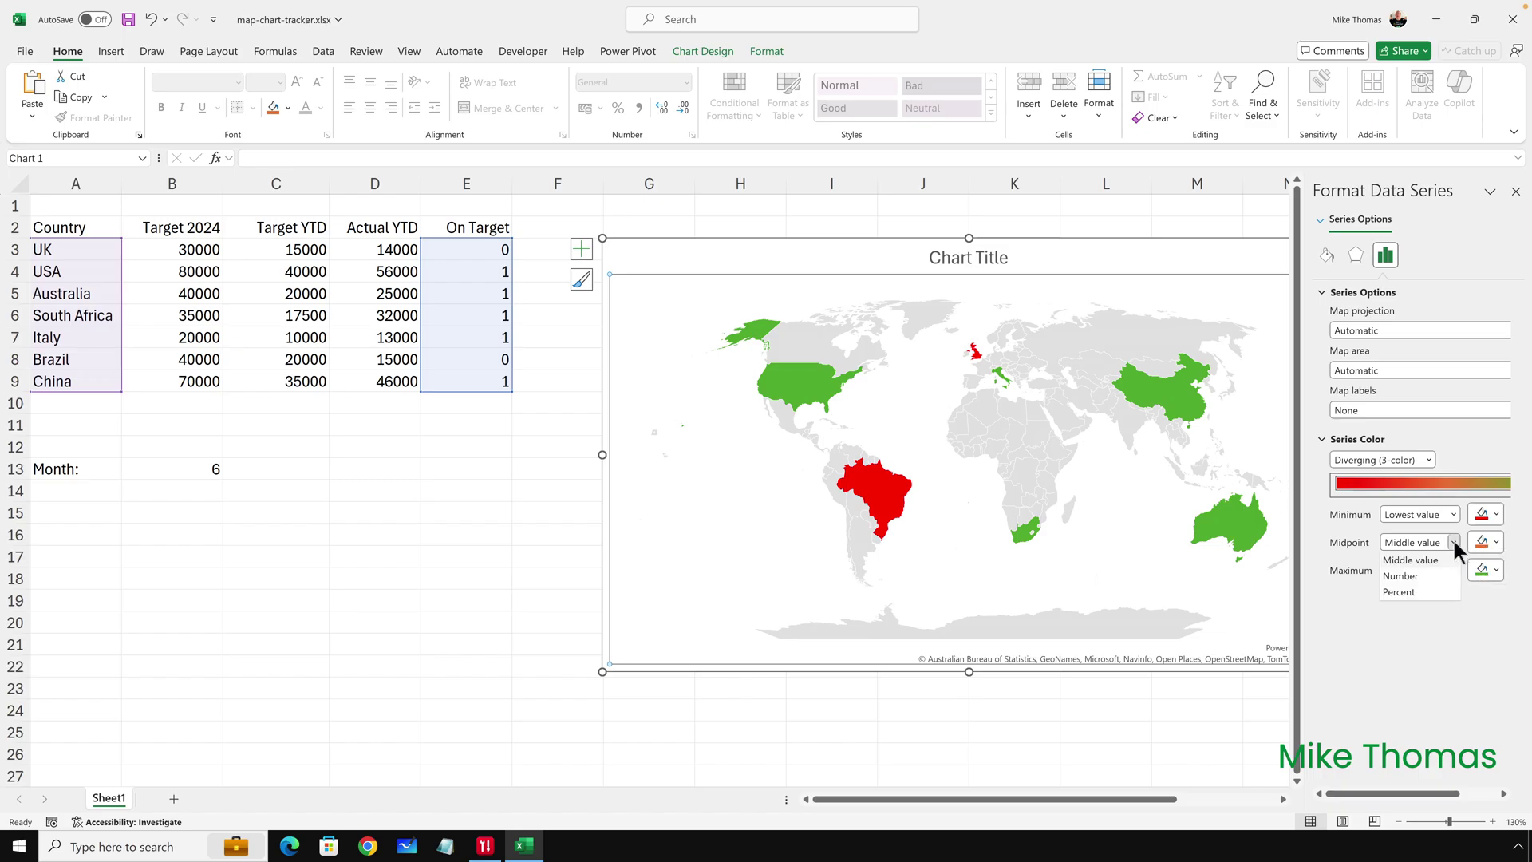
pyautogui.click(1452, 543)
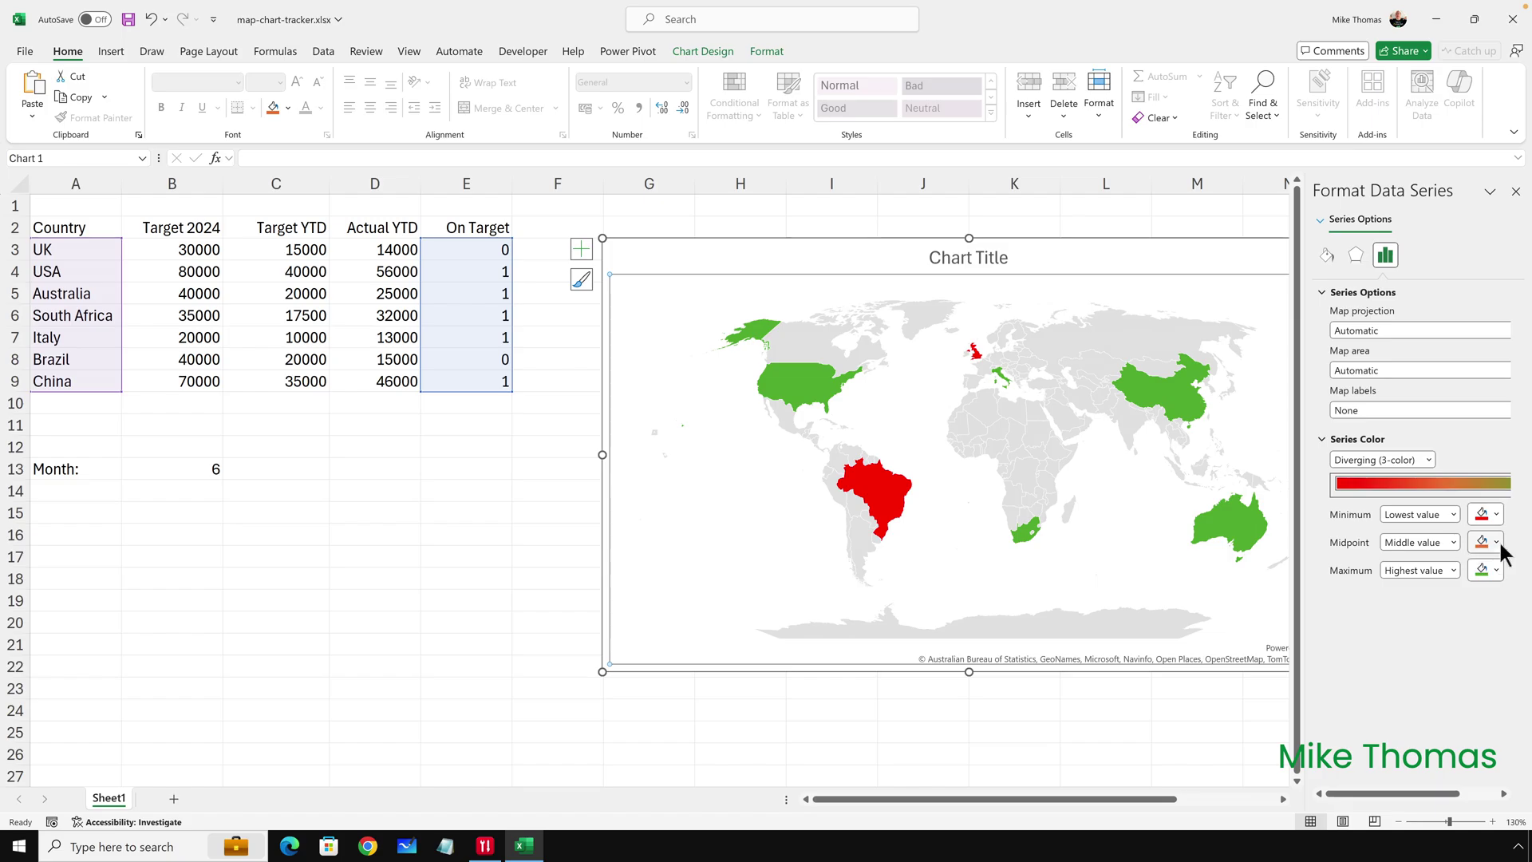
pyautogui.click(1497, 542)
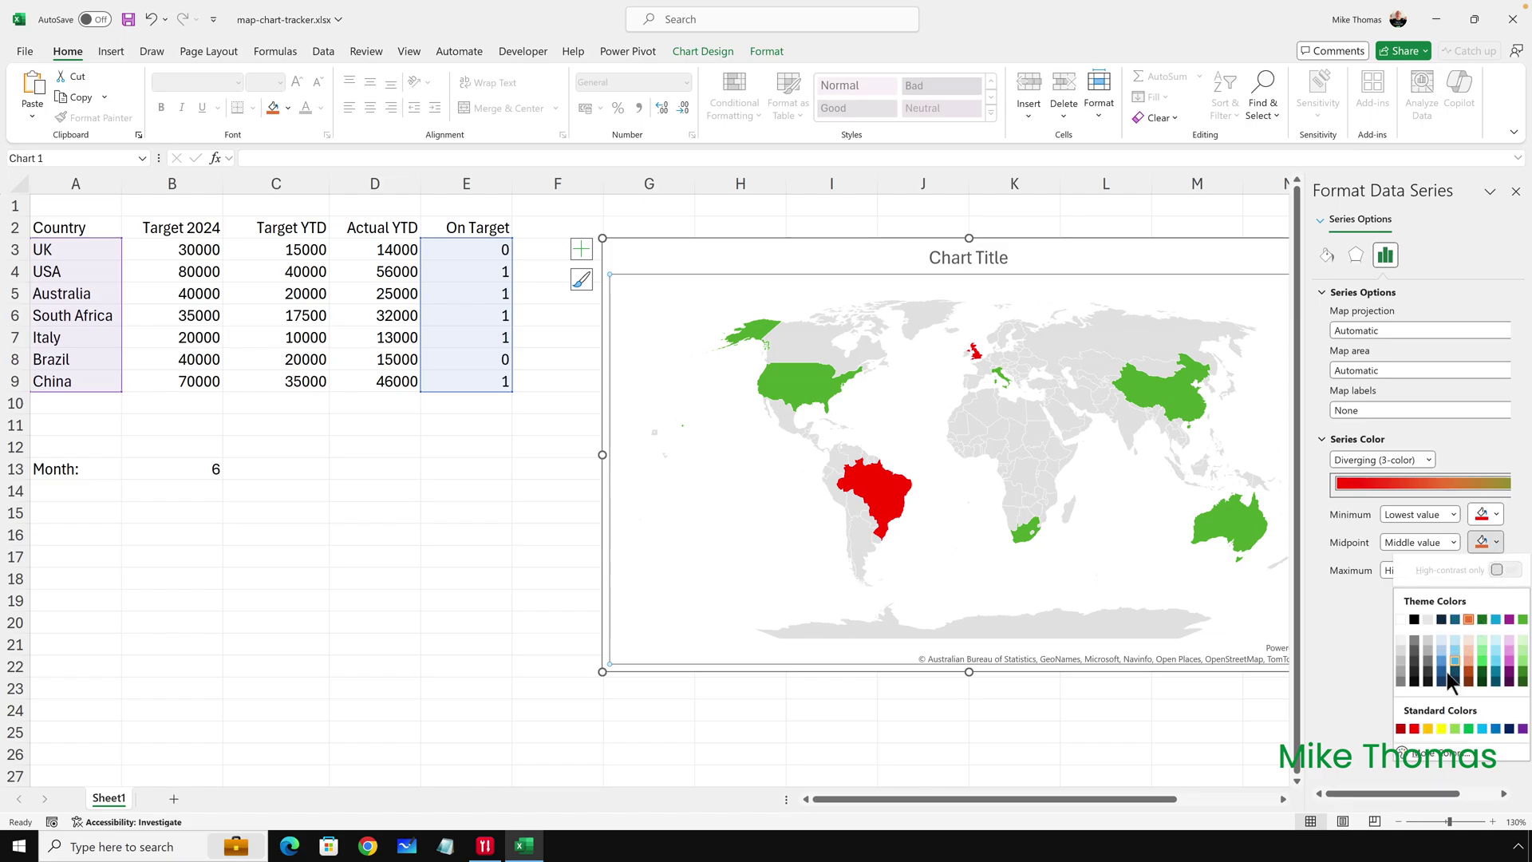
pyautogui.click(1425, 726)
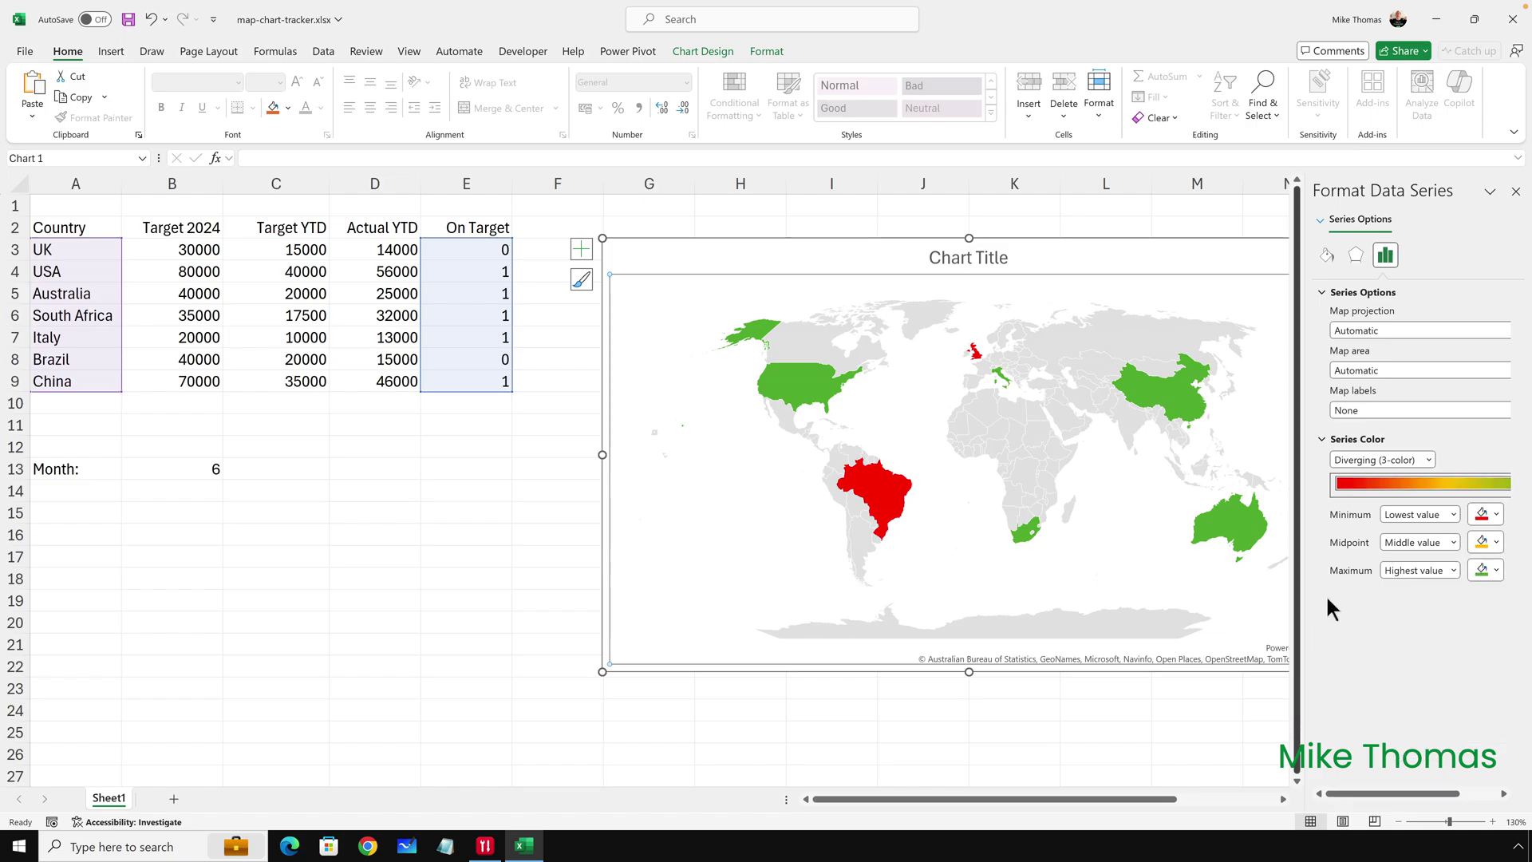
pyautogui.click(1516, 192)
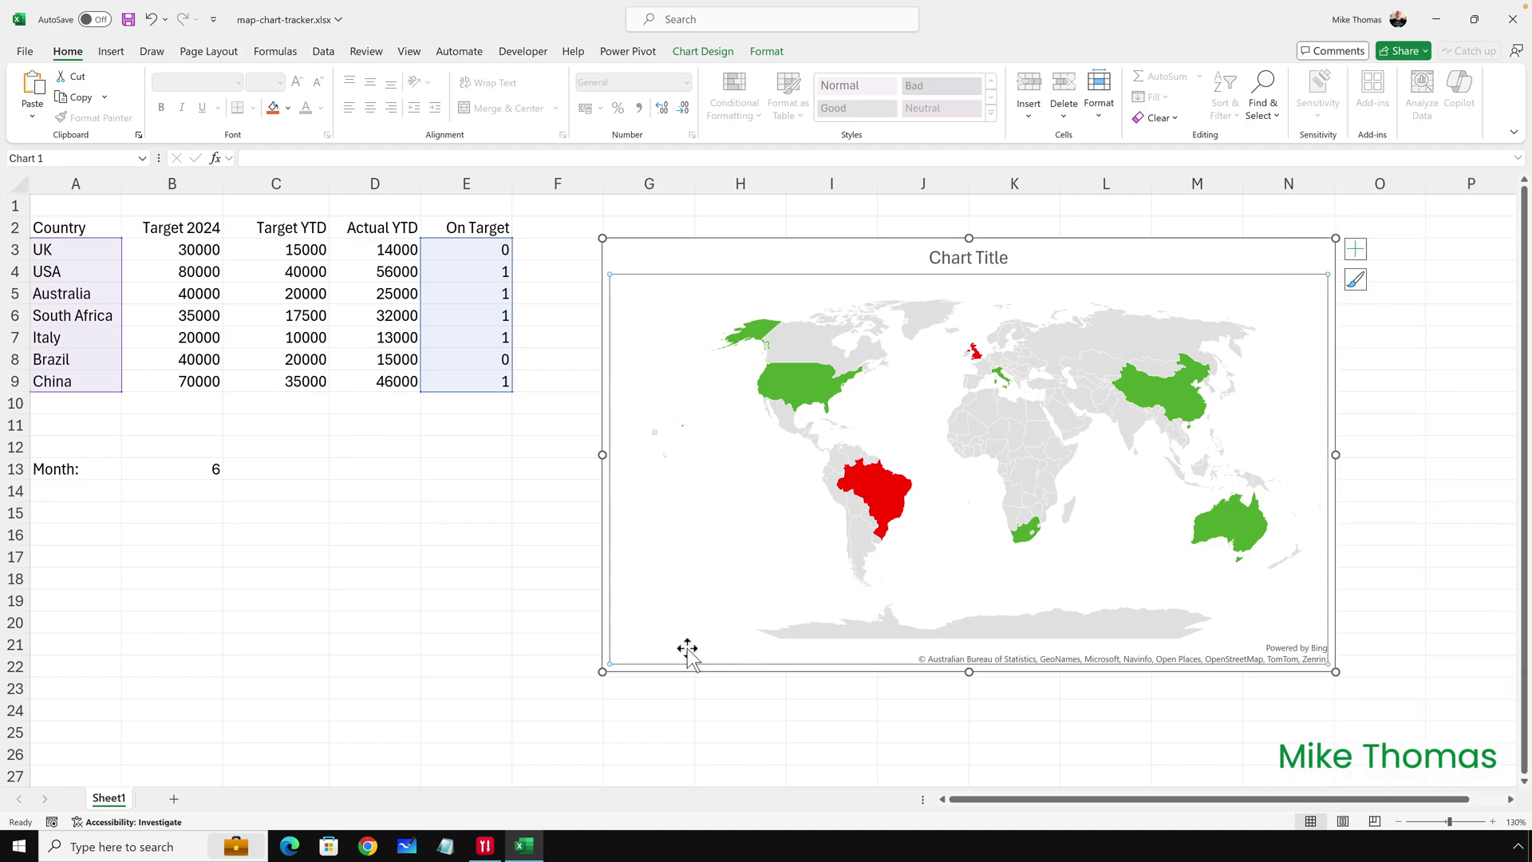
# - Enter 17500 as South Africa's Actual YTD in cell D6
pyautogui.click(386, 317)
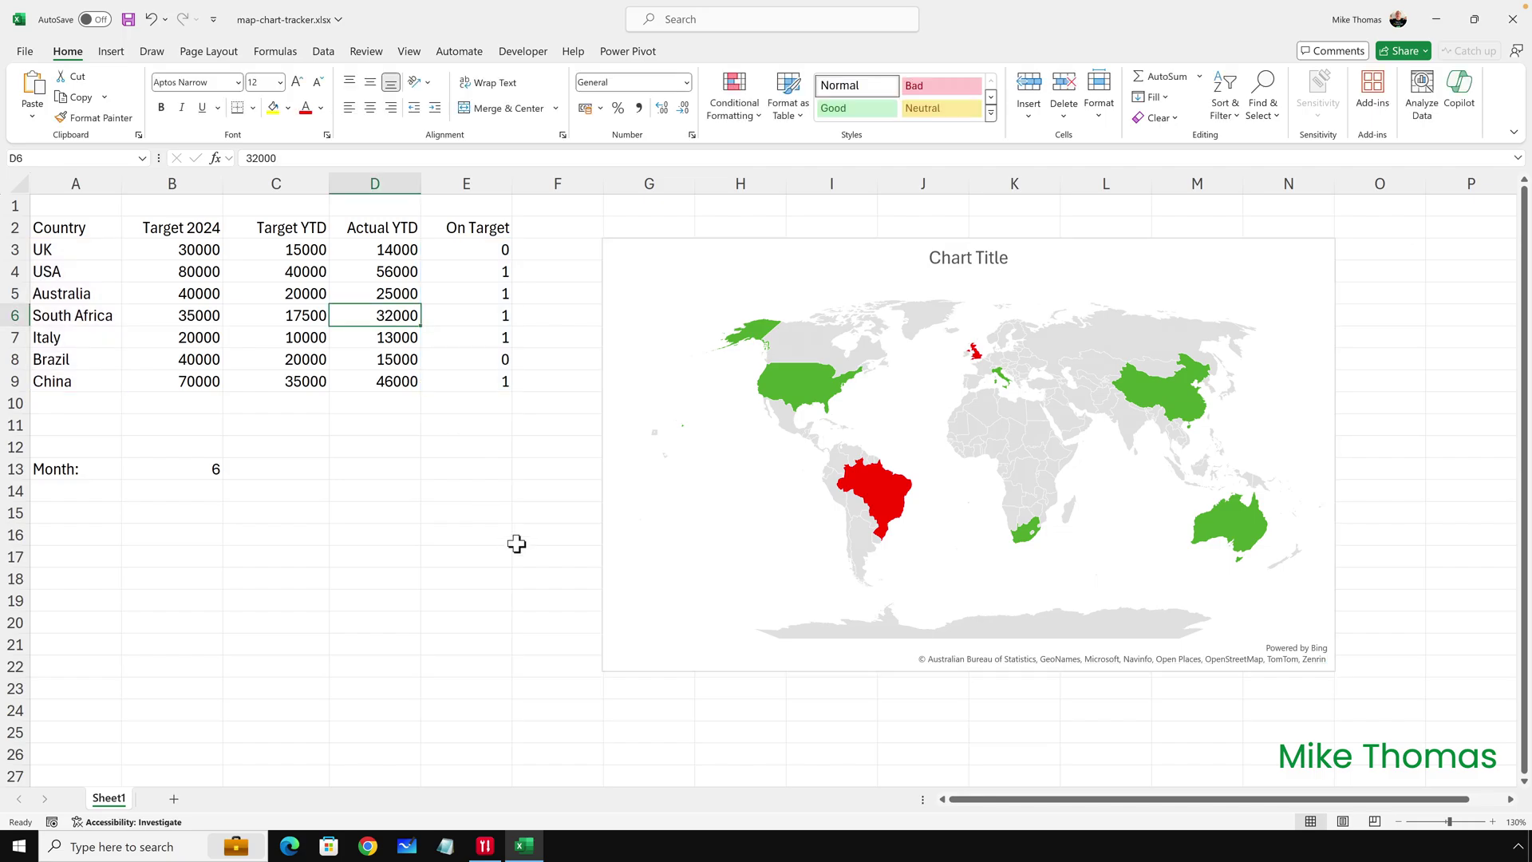
pyautogui.write('17')
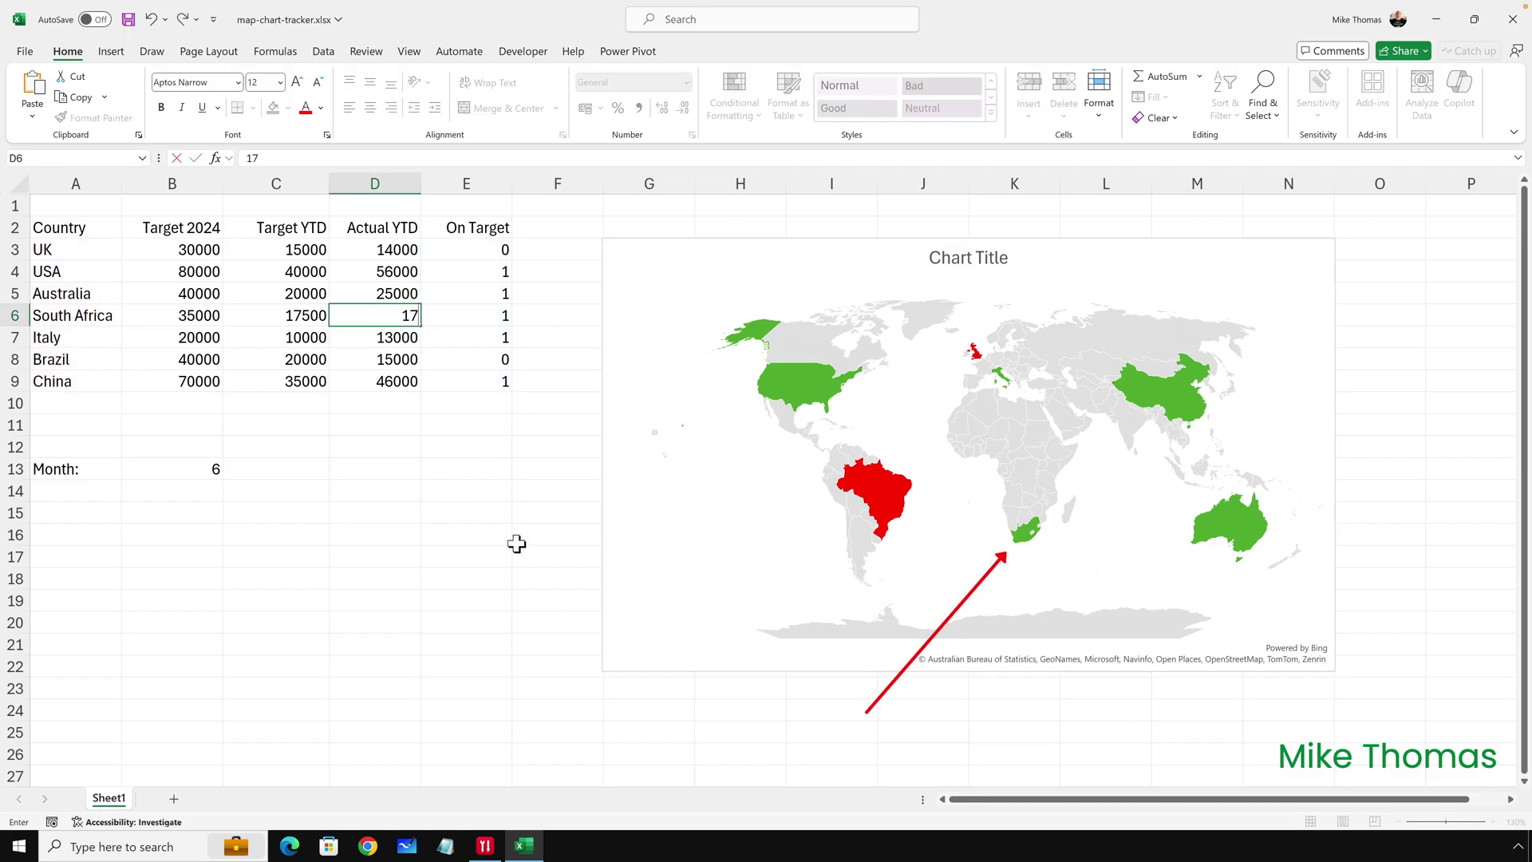
pyautogui.write('500')
pyautogui.hotkey('ctrl', 'Return')
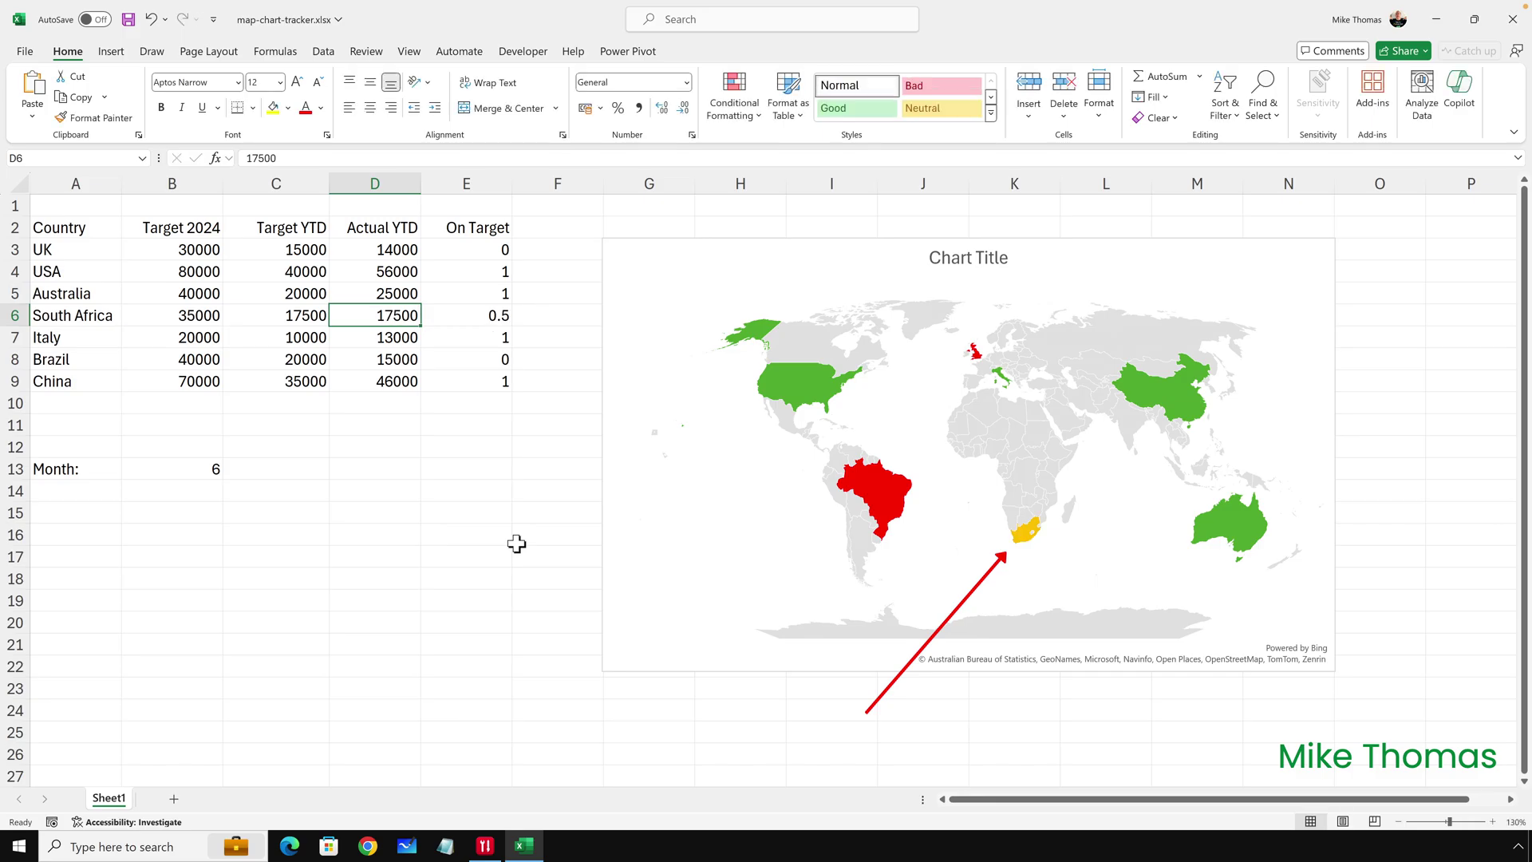